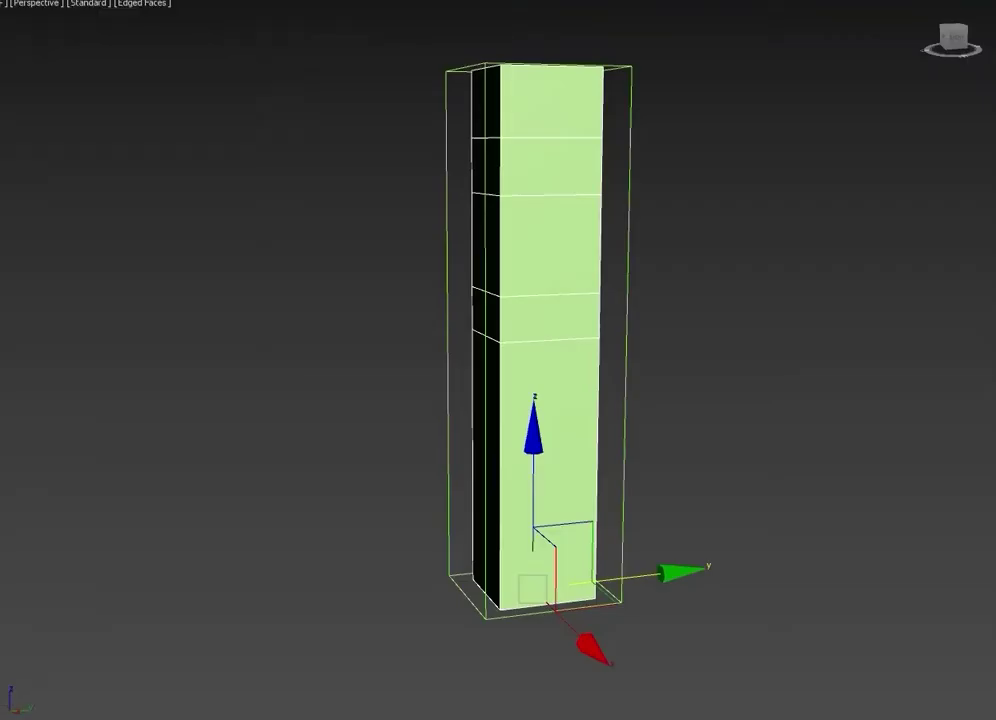
Draw an 8-sided cylinder and raise it up around the tall column
left_click_drag(722, 527, 762, 629)
left_click(762, 560)
left_click_drag(514, 222, 545, 156)
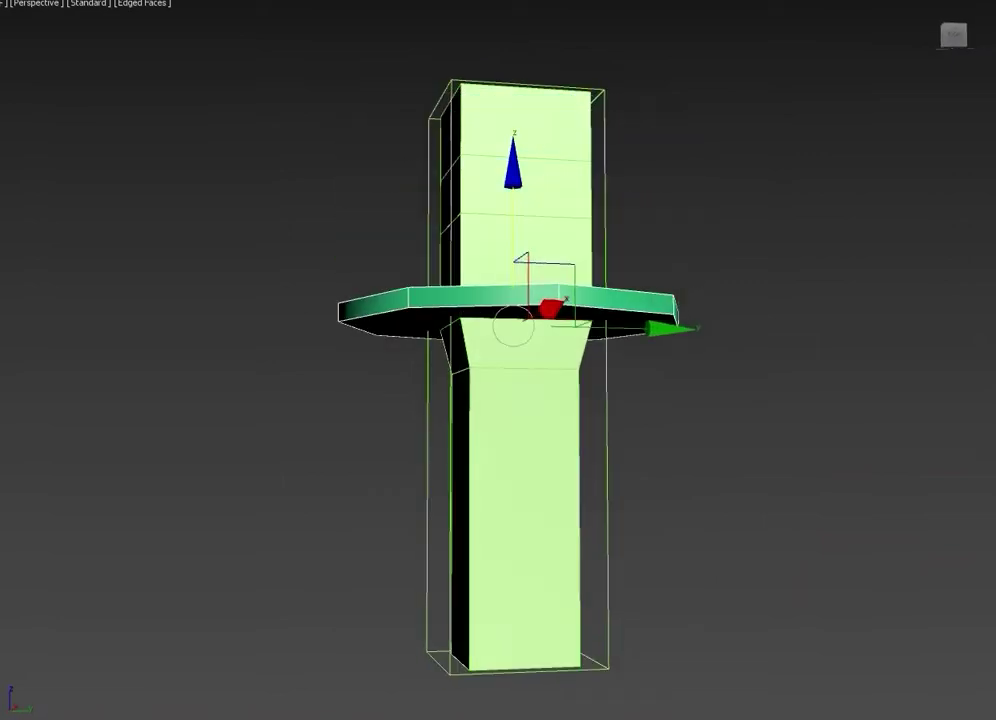
scroll(546, 339, "up", 4)
scroll(476, 310, "down", 4)
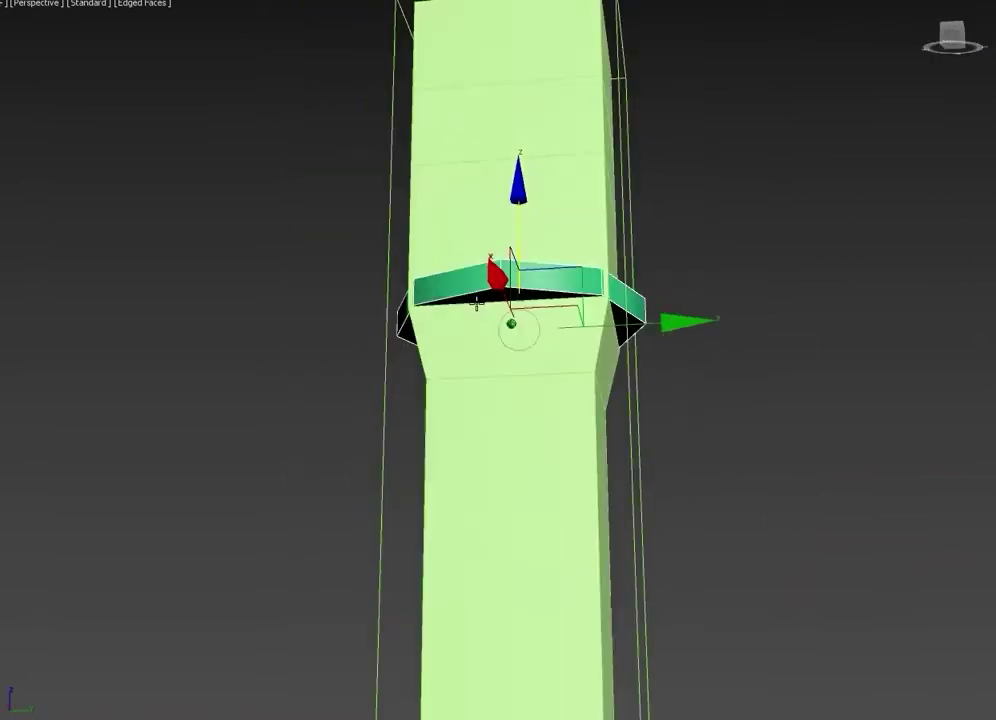
Tilt the octagonal ring into place around the column and check it in Top view
middle_click_drag(500, 400, 500, 250, "alt")
key("e")
left_click_drag(600, 320, 561, 286)
key("t")
key("p")
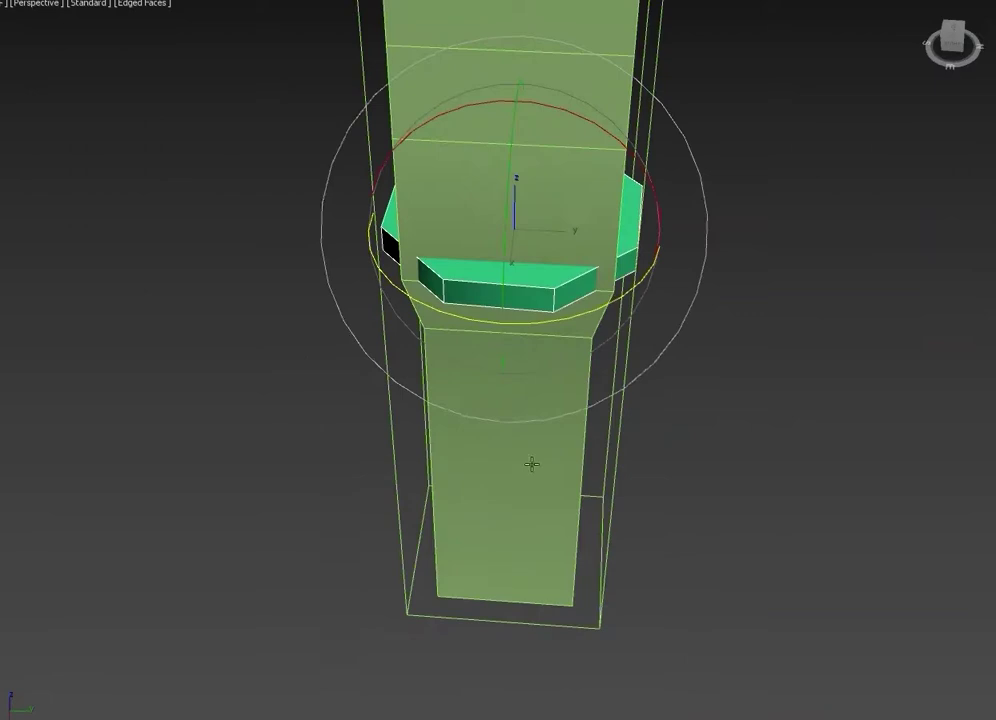
middle_click_drag(583, 271, 611, 236)
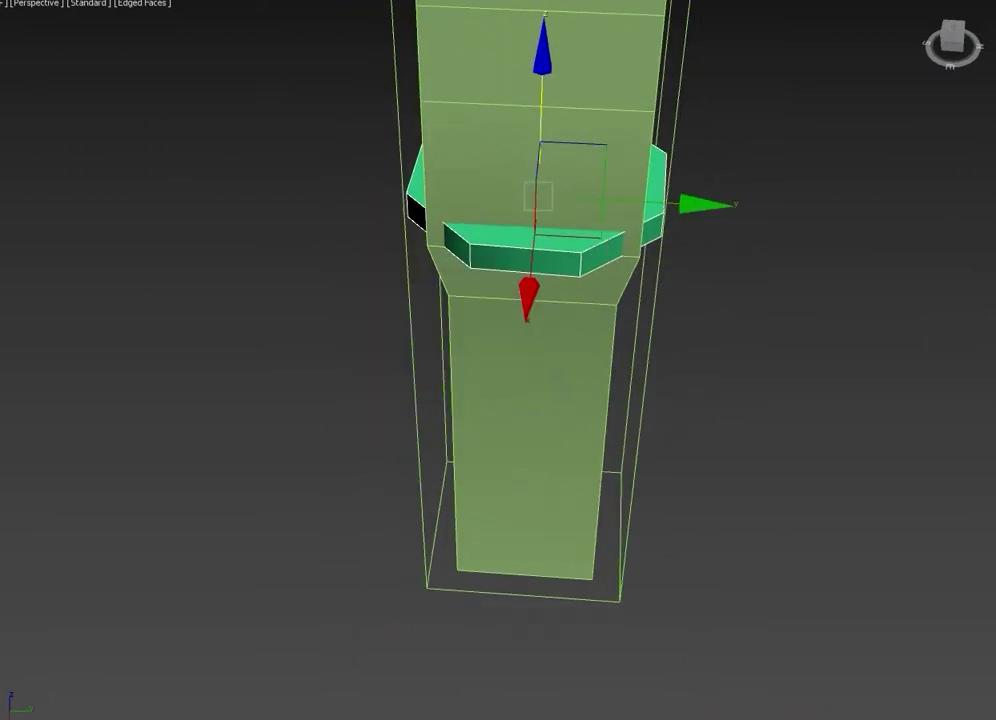
mouse_move(642, 507)
middle_mouse_down("alt")
mouse_move(662, 309)
mouse_move(700, 271)
mouse_move(427, 360)
mouse_move(387, 402)
mouse_move(418, 509)
mouse_move(382, 429)
mouse_move(446, 447)
middle_mouse_up("alt")
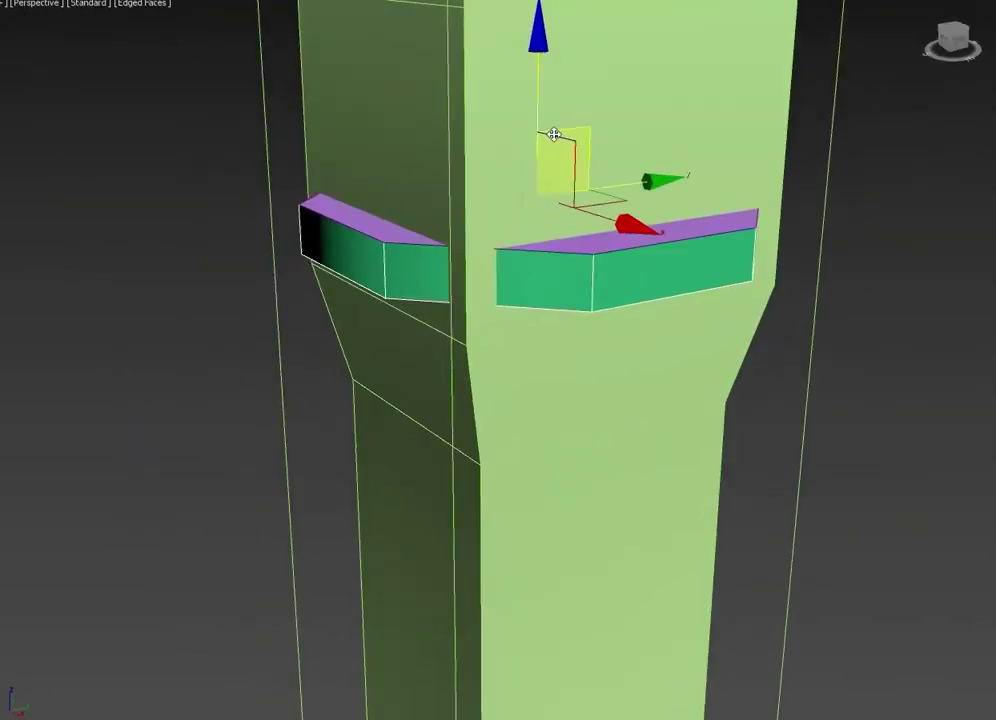
Freeze the octagonal ring's transforms from the quad menu so it can be aligned to the column
mouse_move(551, 133)
middle_mouse_down("alt")
mouse_move(500, 347)
mouse_move(388, 290)
middle_mouse_up("alt")
right_click(485, 305)
left_click(422, 253)
left_click(547, 413)
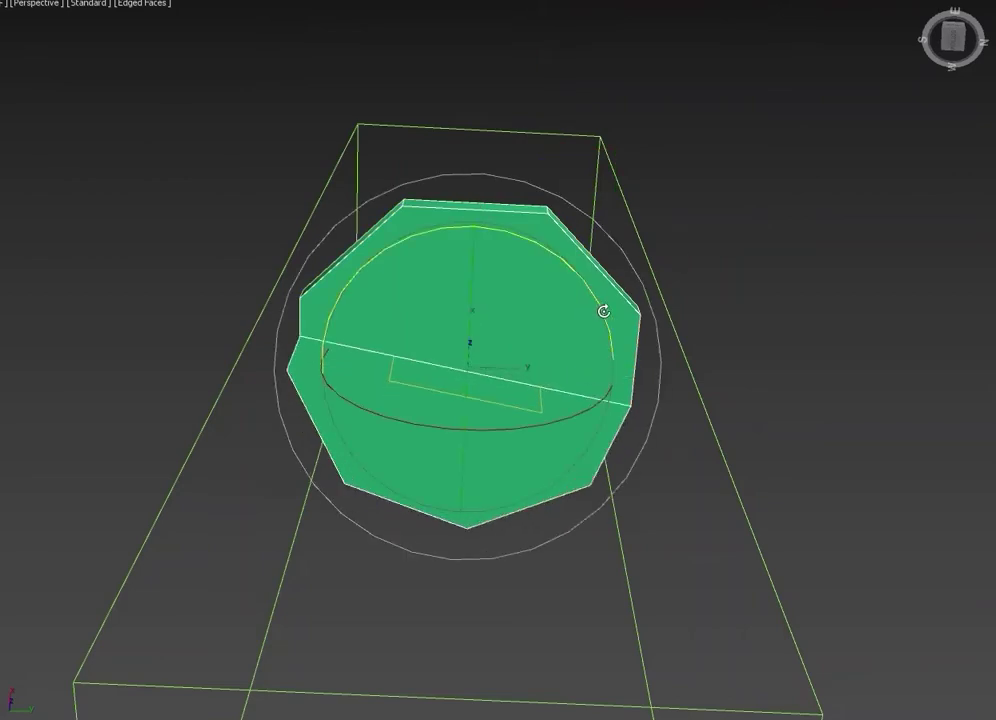
Slide the octagon face onto its outline and extrude the slab into a second section
left_click_drag(638, 219, 665, 208)
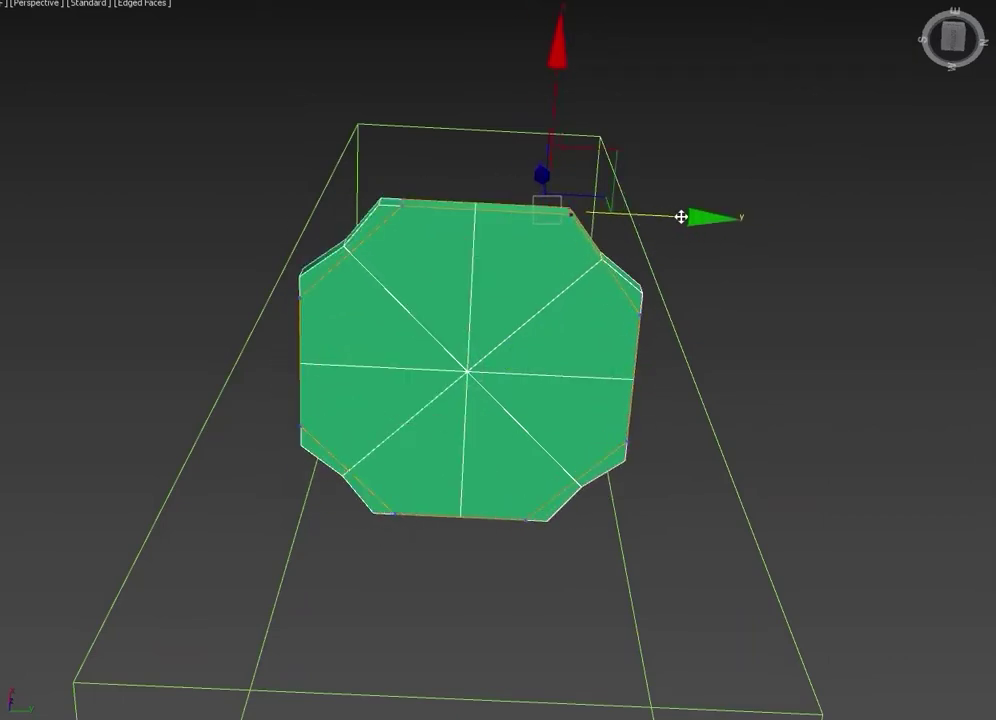
middle_click_drag(677, 217, 530, 290, "alt")
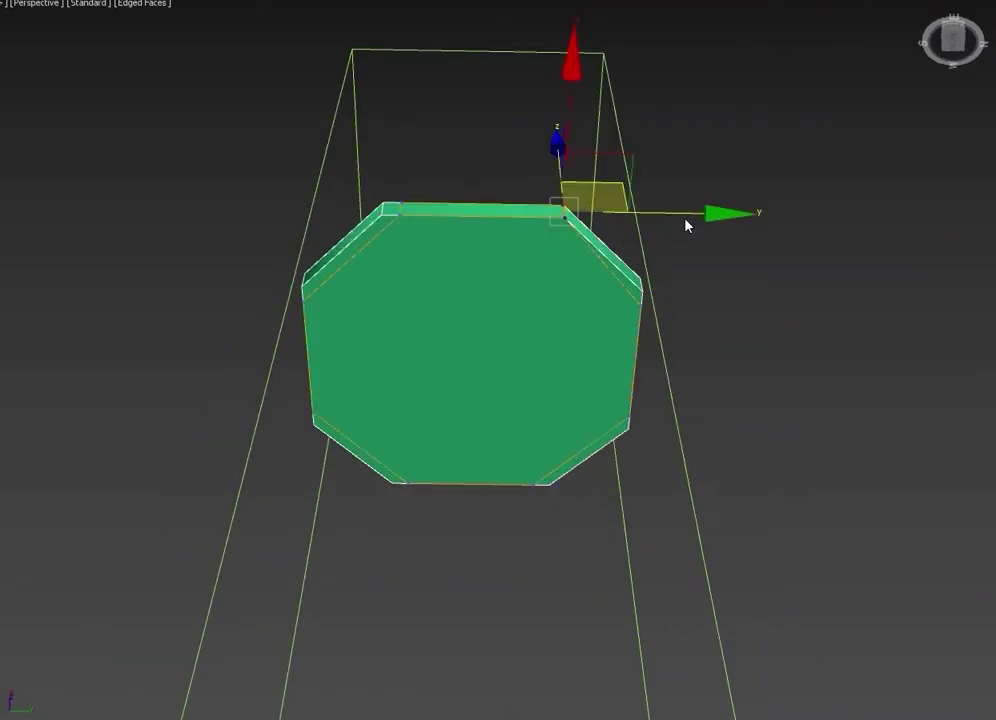
middle_click_drag(529, 320, 520, 425, "alt")
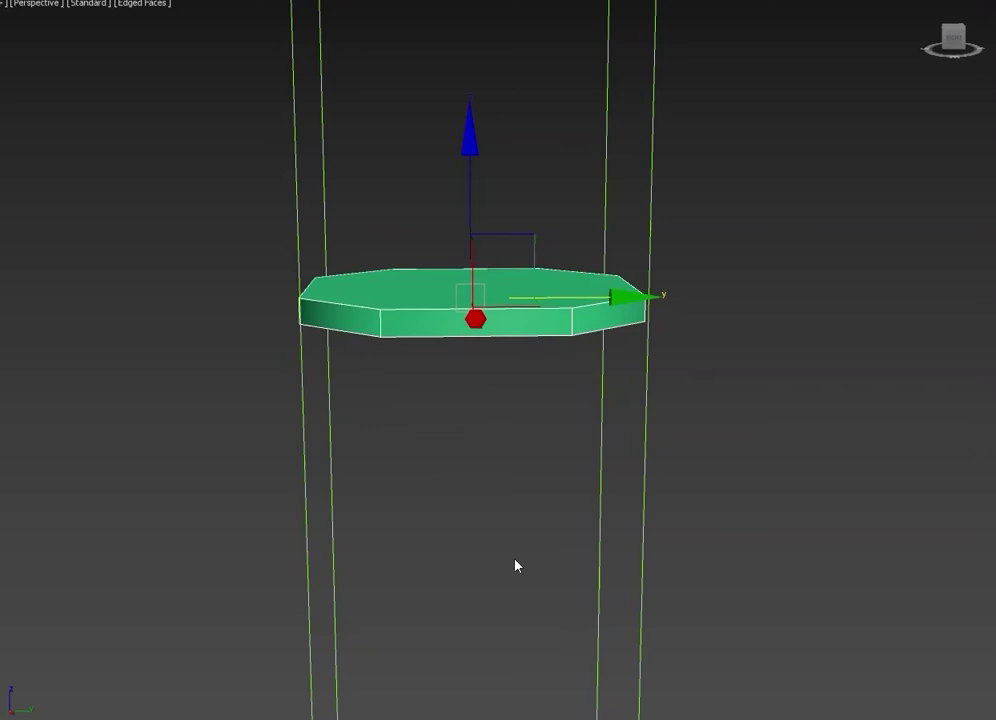
scroll(471, 298, "up", 3)
left_click_drag(471, 298, 469, 220, "shift")
left_click(517, 308)
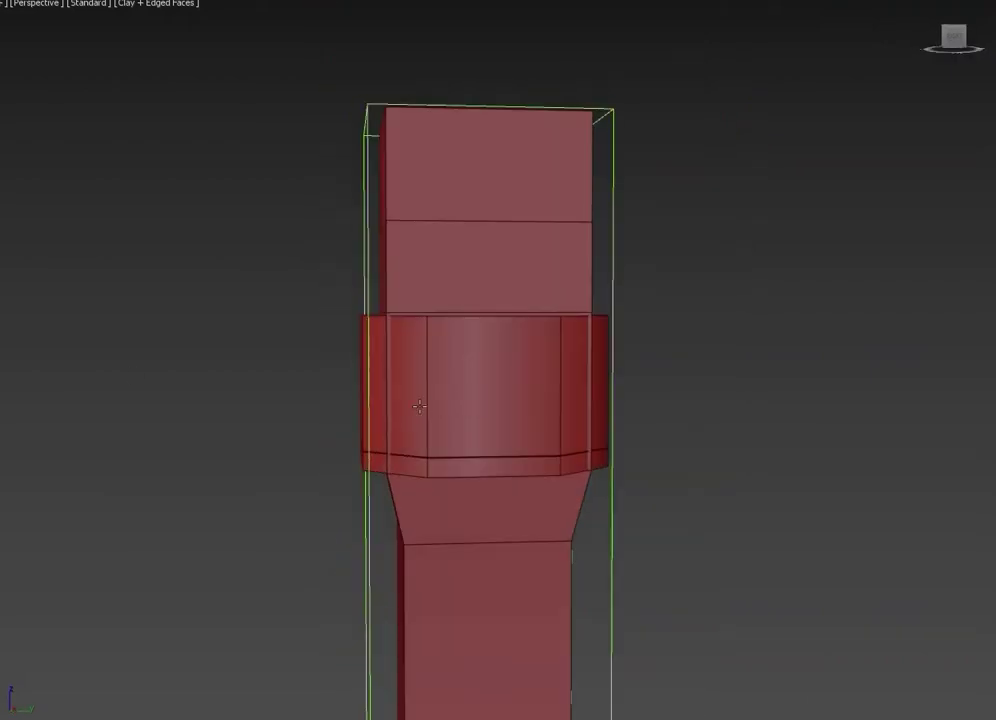
Move the octagonal band lower down the column
left_click(418, 406)
mouse_move(489, 389)
left_mouse_down()
mouse_move(512, 447)
mouse_move(484, 207)
left_mouse_up()
middle_click_drag(466, 365, 245, 262, "alt")
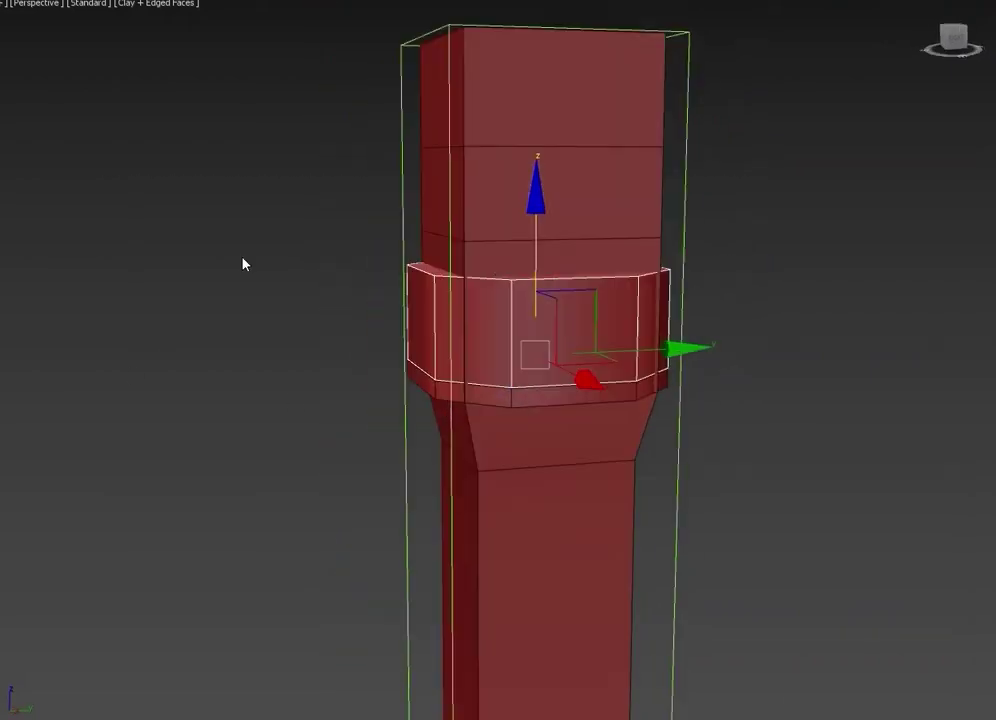
Inset the band's top face and extrude it upward into a flared new tier
left_click(558, 295)
scroll(600, 370, "up", 2)
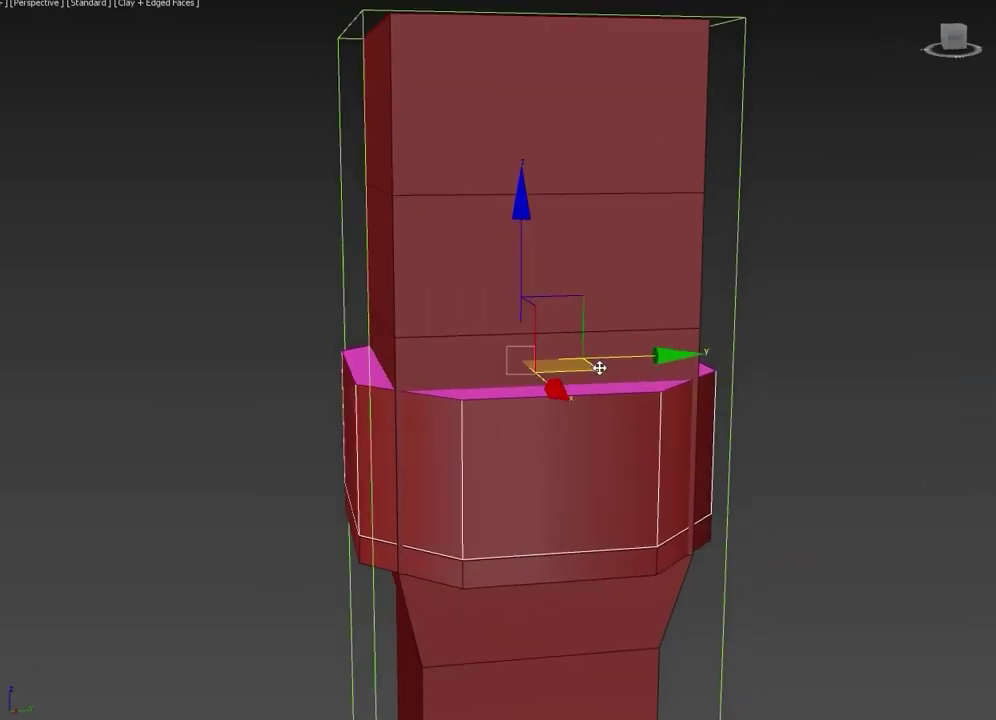
left_click(501, 416)
middle_click_drag(501, 416, 543, 349, "alt")
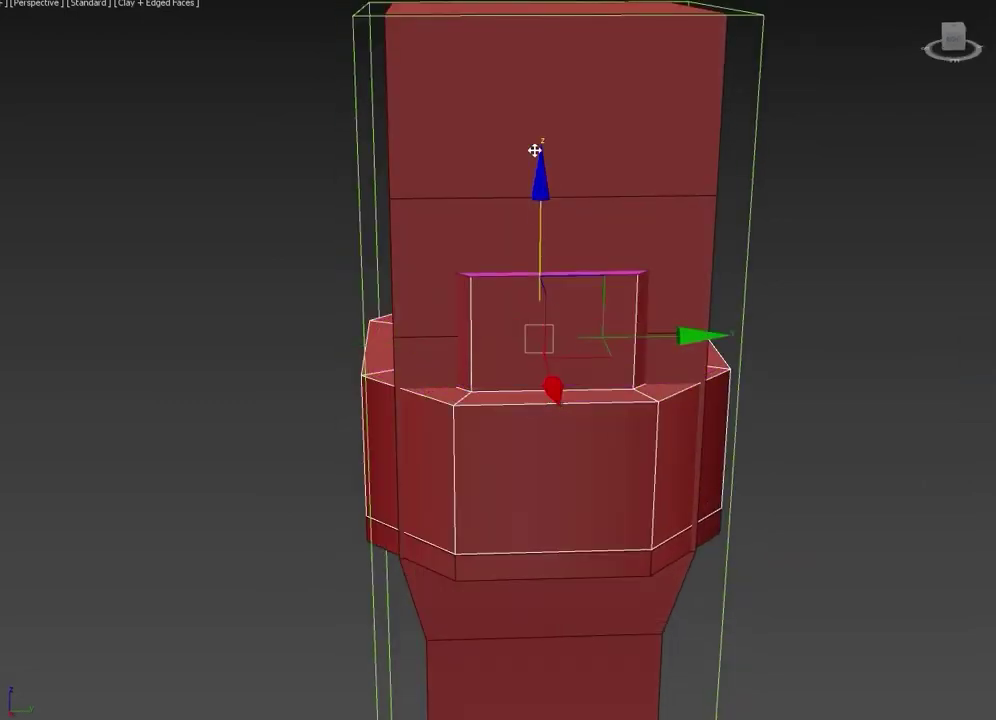
middle_click_drag(535, 150, 468, 320, "alt")
scroll(468, 320, "down", 2)
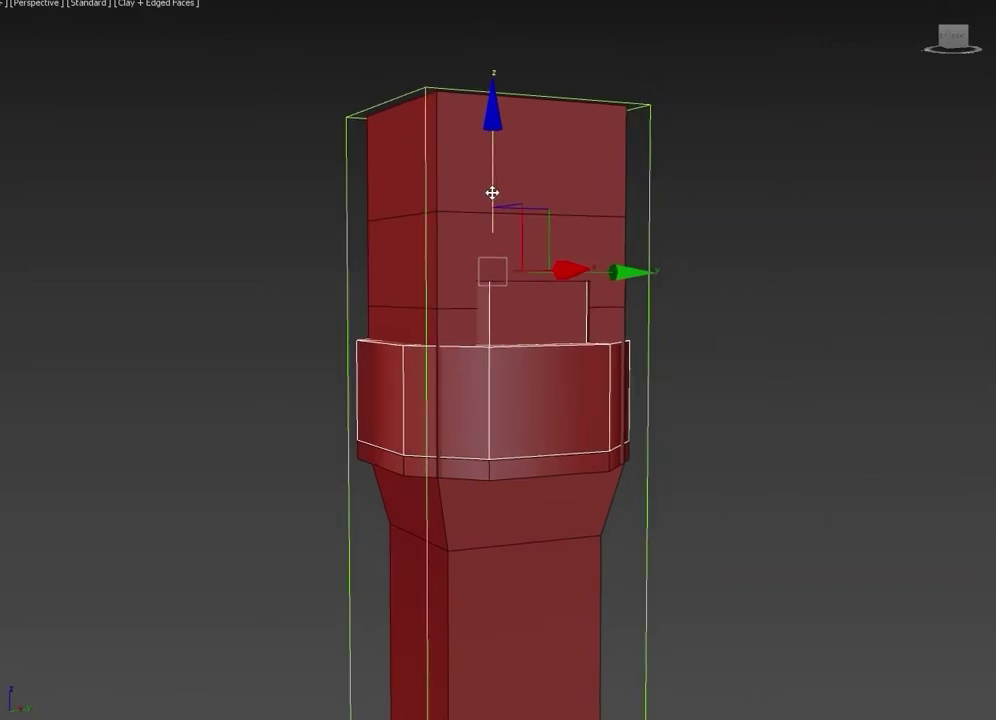
middle_click_drag(491, 193, 538, 296, "alt")
scroll(500, 416, "up", 2)
left_click(500, 416)
mouse_move(500, 416)
middle_mouse_down("alt")
mouse_move(552, 182)
mouse_move(508, 199)
mouse_move(633, 316)
middle_mouse_up("alt")
scroll(633, 316, "up", 2)
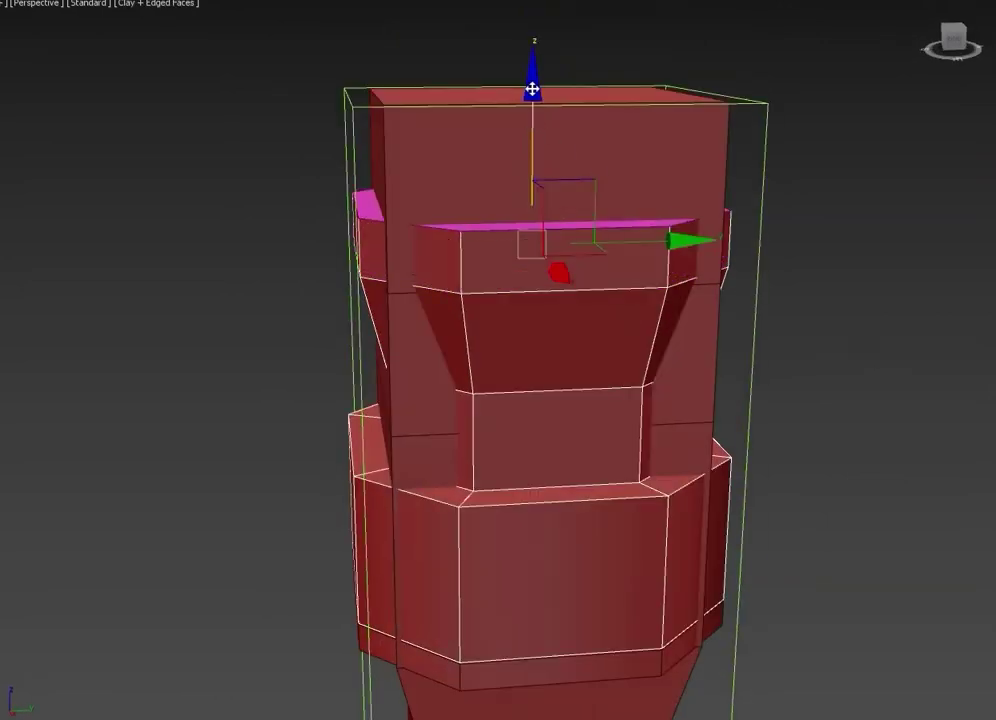
scroll(532, 89, "down", 3)
Select the band's bottom ring of polygons, viewed from below
right_click(567, 180)
left_click(596, 207)
middle_click_drag(596, 207, 574, 298, "alt")
scroll(521, 323, "up", 3)
left_click(521, 323)
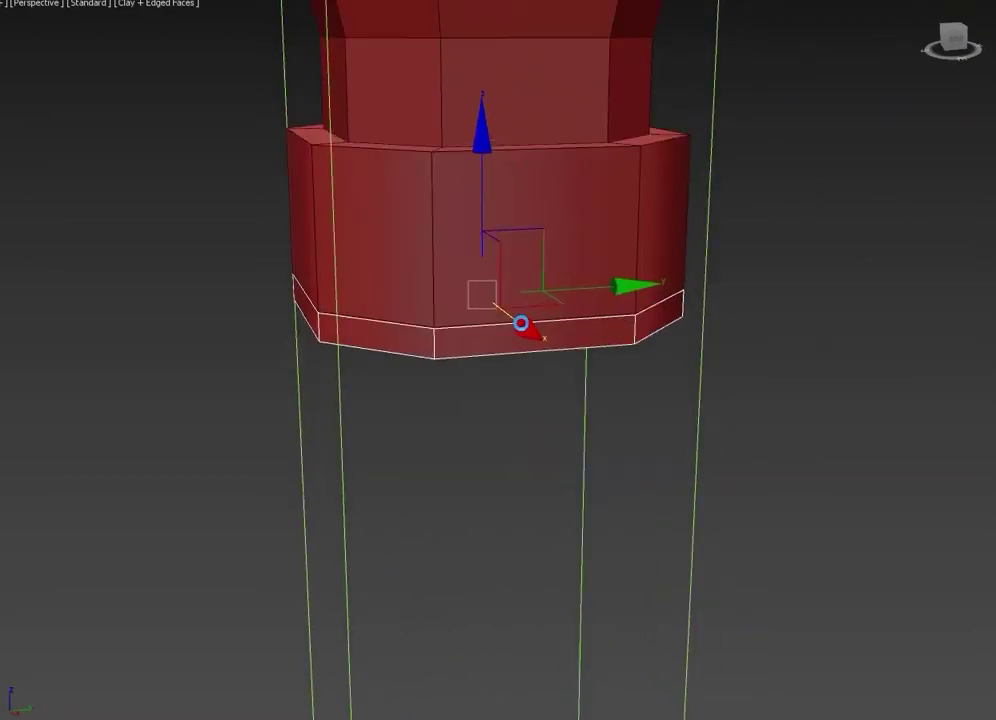
mouse_move(444, 311)
middle_mouse_down("alt")
mouse_move(536, 225)
mouse_move(520, 200)
middle_mouse_up("alt")
Position the small box under the cap's corner using the Top view
scroll(476, 172, "up", 2)
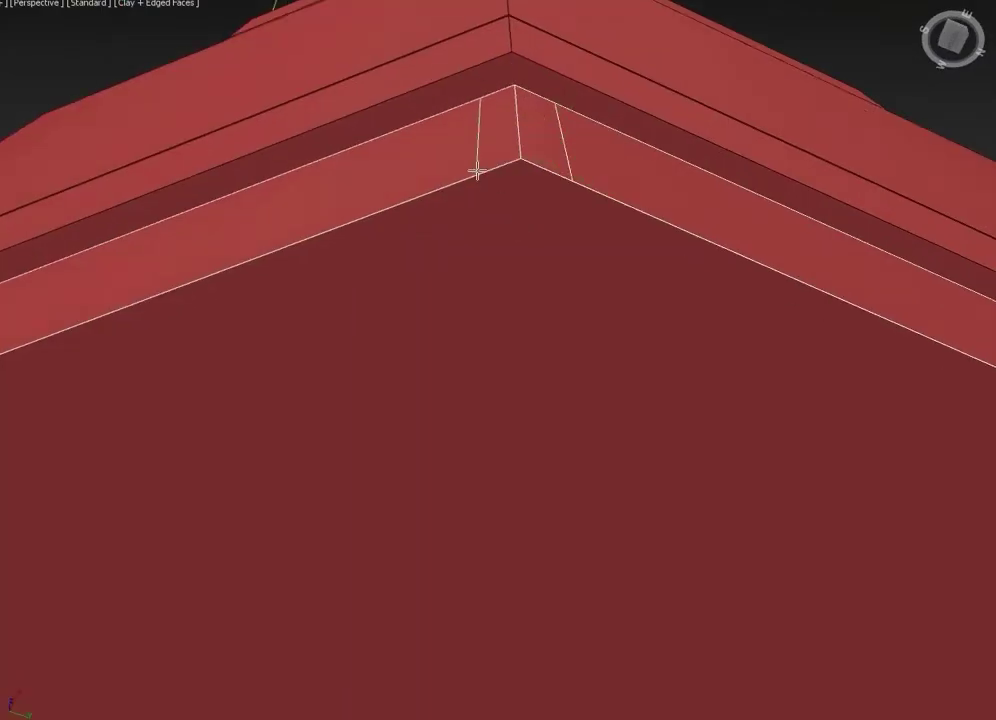
scroll(519, 178, "down", 5)
key("w")
key("t")
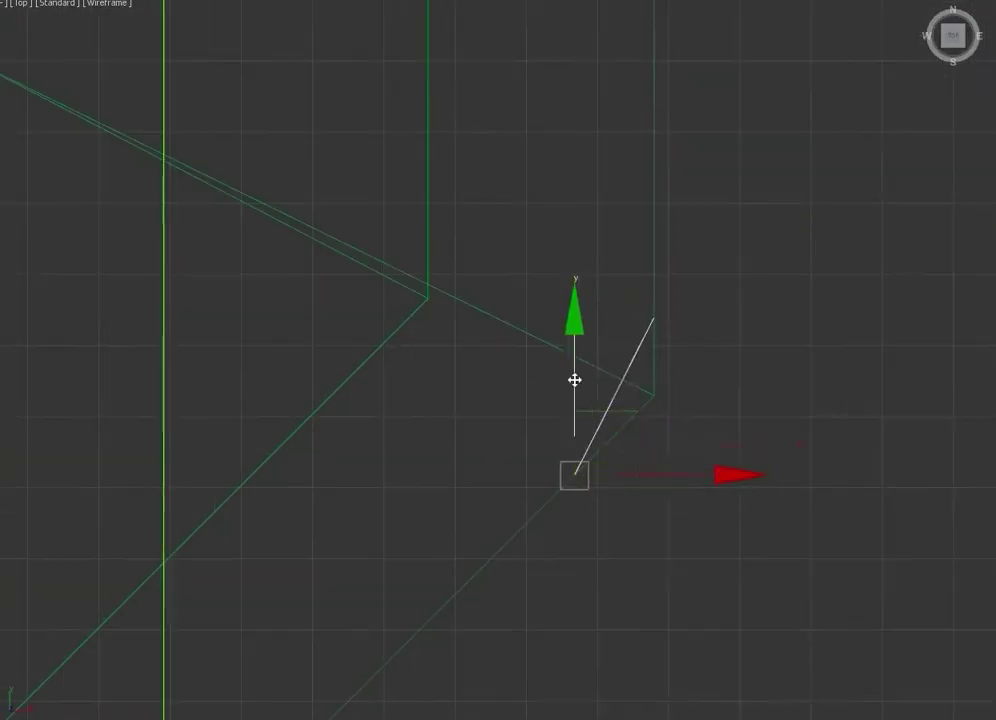
middle_click_drag(643, 419, 615, 428)
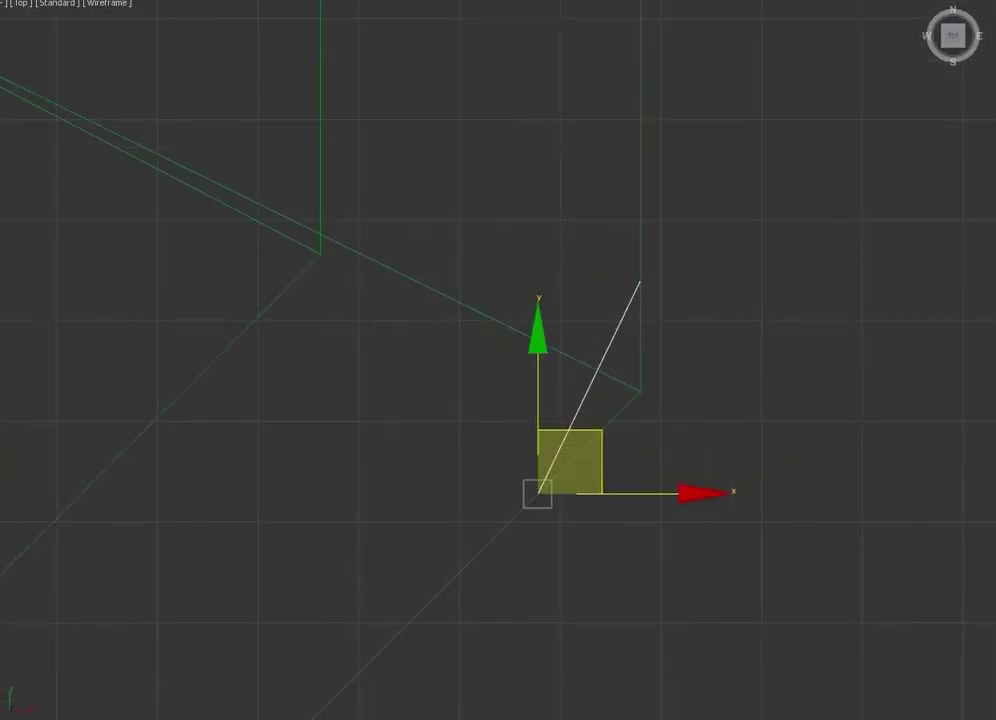
key("p")
Fit the small box against the cap's lower corner, checking it from side and top angles
middle_click_drag(491, 256, 607, 362, "alt")
scroll(607, 362, "up", 3)
scroll(505, 344, "up", 2)
key("e")
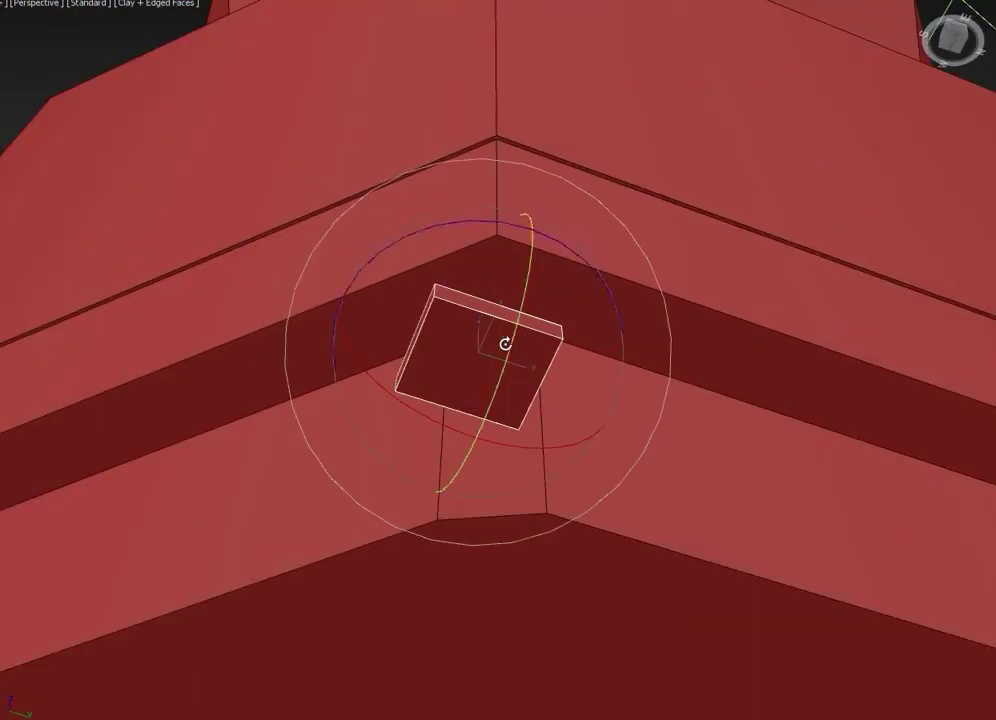
key("w")
mouse_move(472, 365)
middle_mouse_down("alt")
mouse_move(511, 438)
mouse_move(565, 405)
mouse_move(449, 378)
mouse_move(470, 105)
middle_mouse_up("alt")
middle_click_drag(487, 213, 500, 330, "alt")
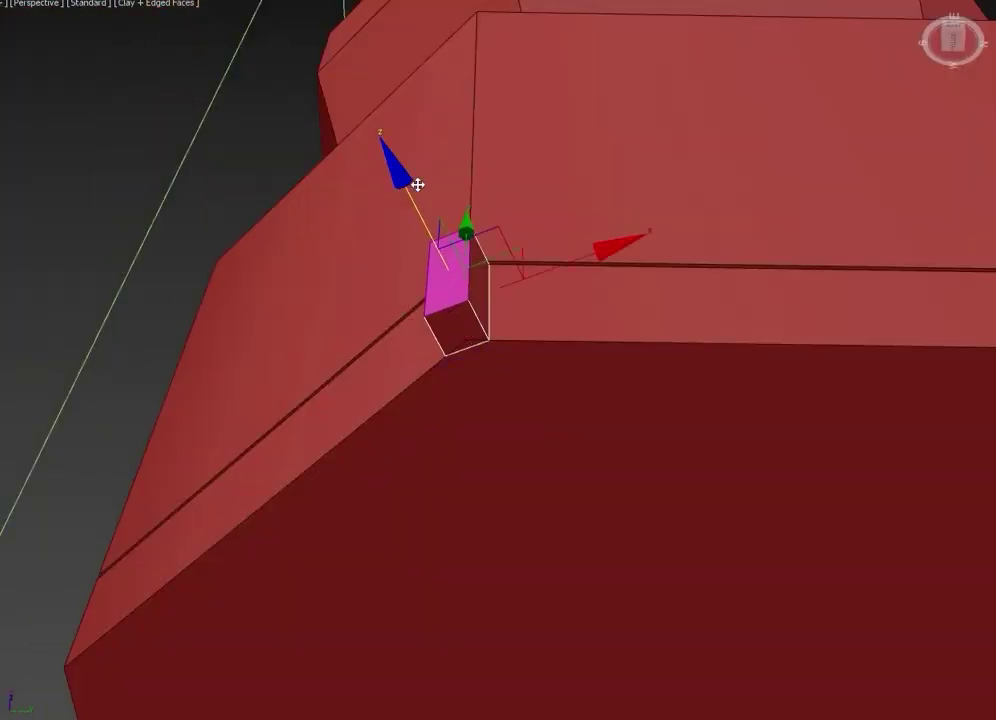
middle_click_drag(418, 184, 469, 314, "alt")
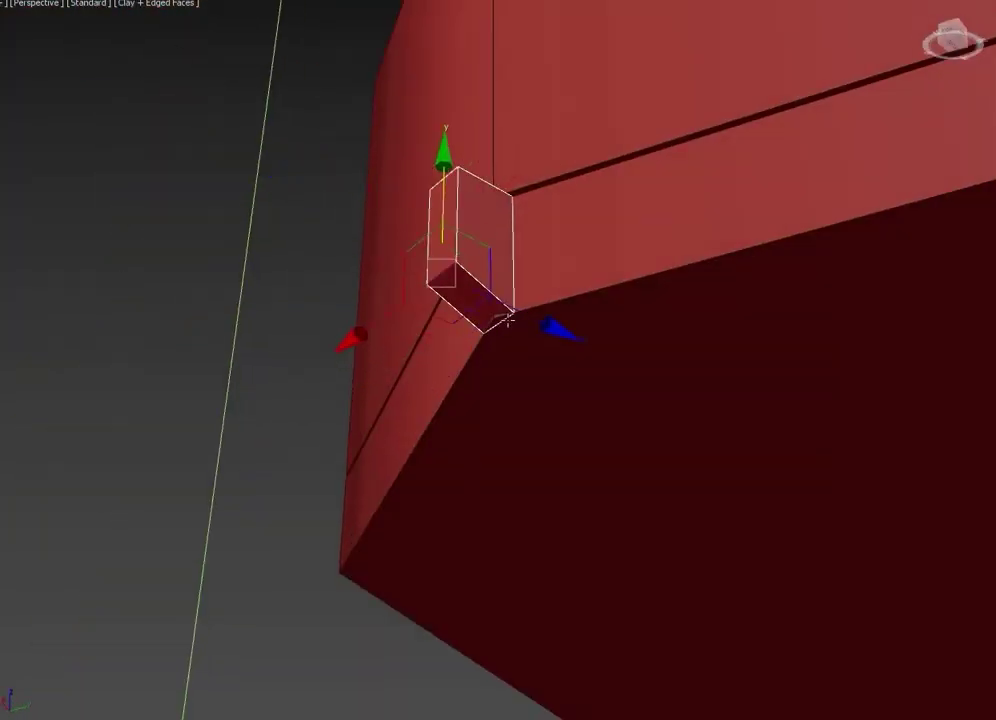
scroll(438, 192, "down", 3)
mouse_move(443, 200)
middle_mouse_down("alt")
mouse_move(442, 171)
mouse_move(838, 147)
mouse_move(711, 269)
mouse_move(548, 183)
middle_mouse_up("alt")
In wireframe, stretch the box down to the column's bottom to form the leg
key("F3")
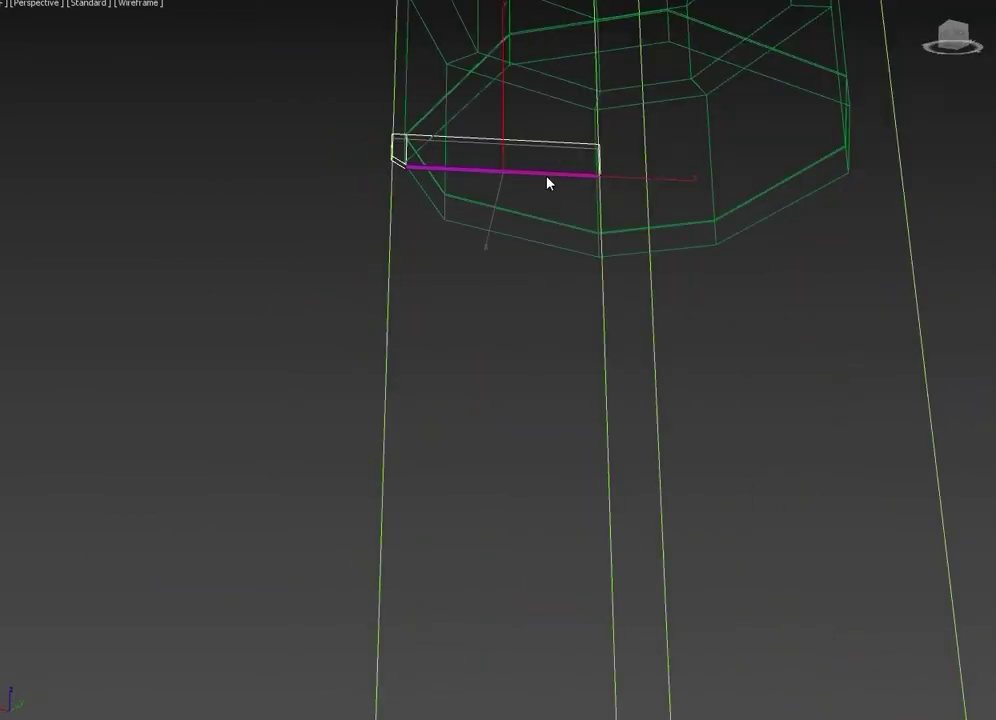
mouse_move(617, 175)
middle_mouse_down("alt")
mouse_move(485, 129)
mouse_move(353, 133)
mouse_move(591, 140)
mouse_move(851, 433)
middle_mouse_up("alt")
key("shift+z")
left_click_drag(512, 516, 522, 453)
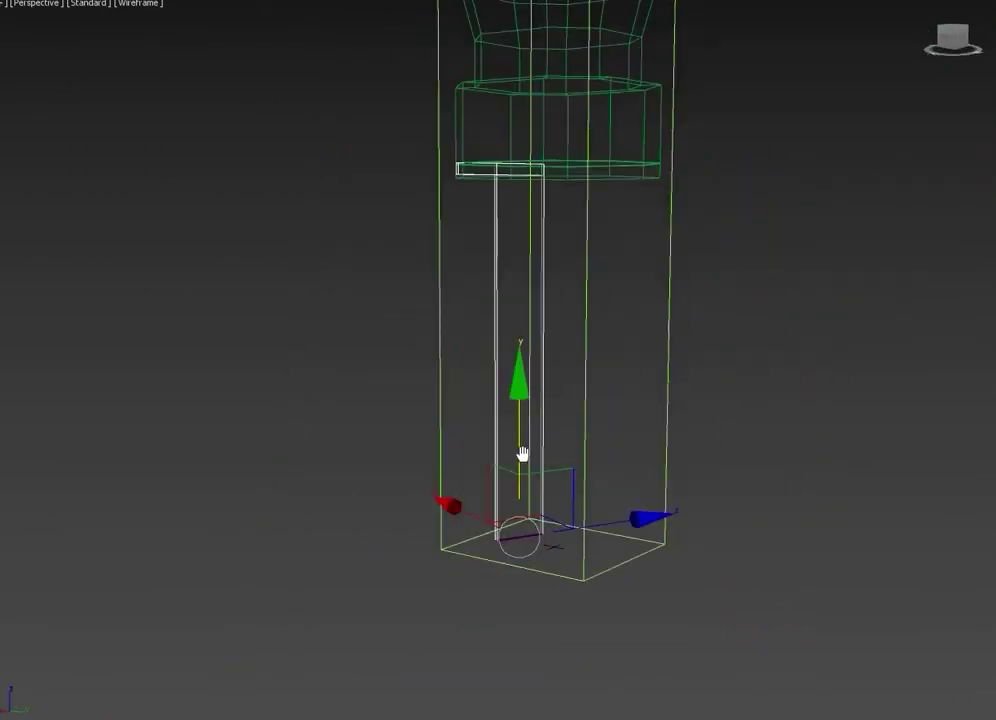
scroll(447, 544, "up", 3)
Review the leg's top brackets from several angles and switch to Clay shading with edged faces
key("shift+z")
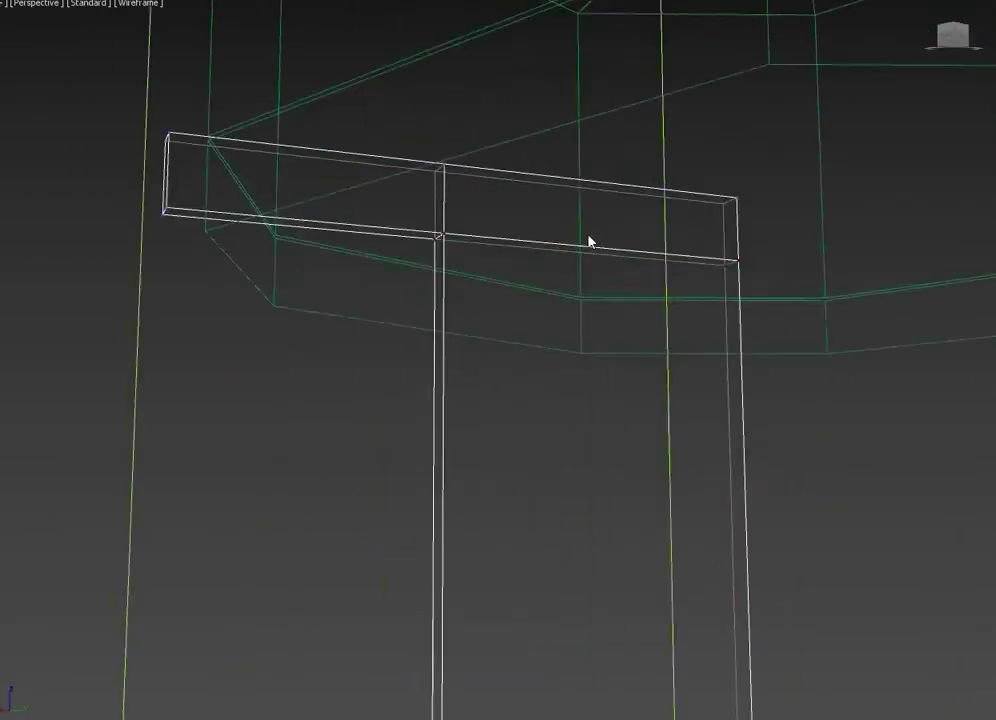
key("shift+z")
key("shift+z")
key("shift+z")
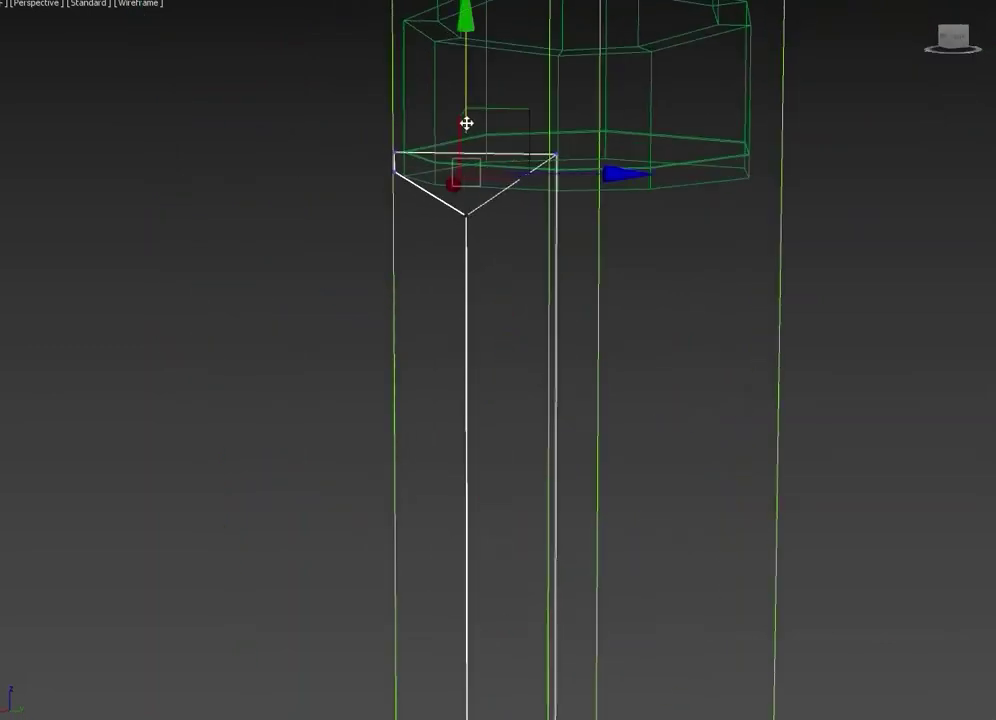
key("shift+z")
key("shift+z")
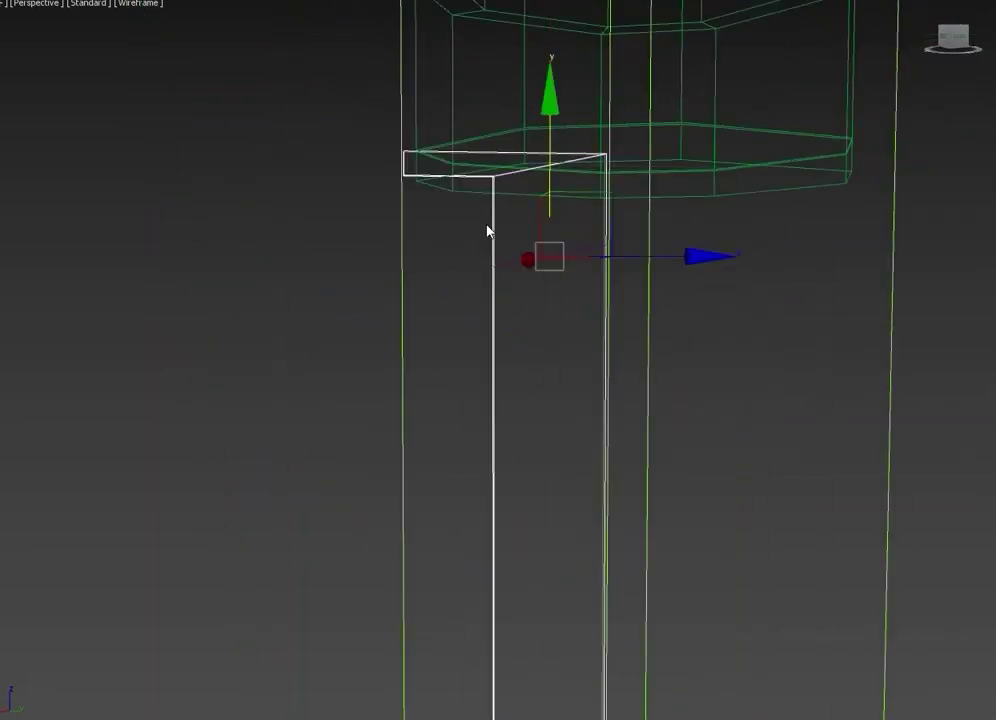
key("shift+z")
key("shift+z")
key("shift+z")
key("shift+z")
key("shift+z")
key("shift+z")
key("shift+z")
key("shift+z")
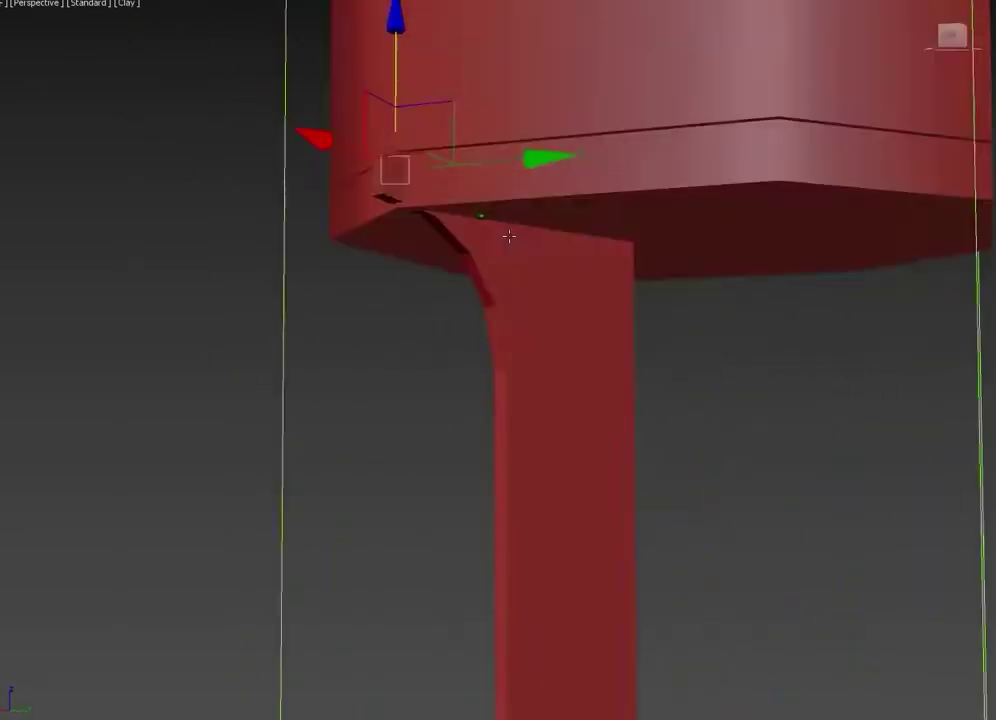
key("shift+z")
key("shift+z")
key("shift+z")
key("shift+z")
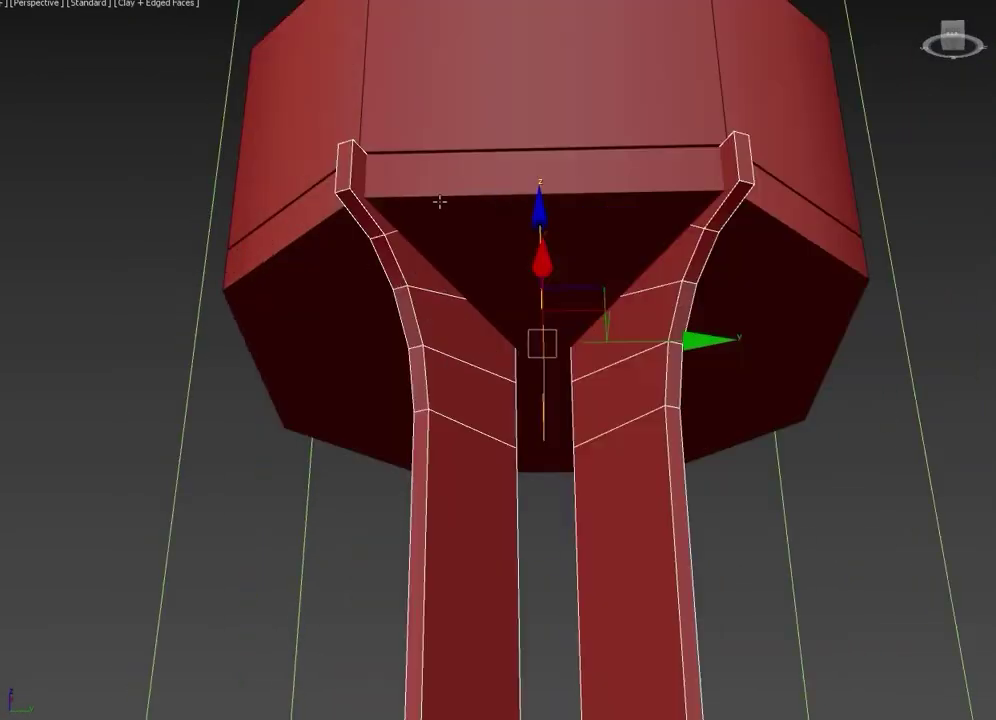
Shift-rotate the leg 90° to create an instance copy
key("shift+z")
key("shift+z")
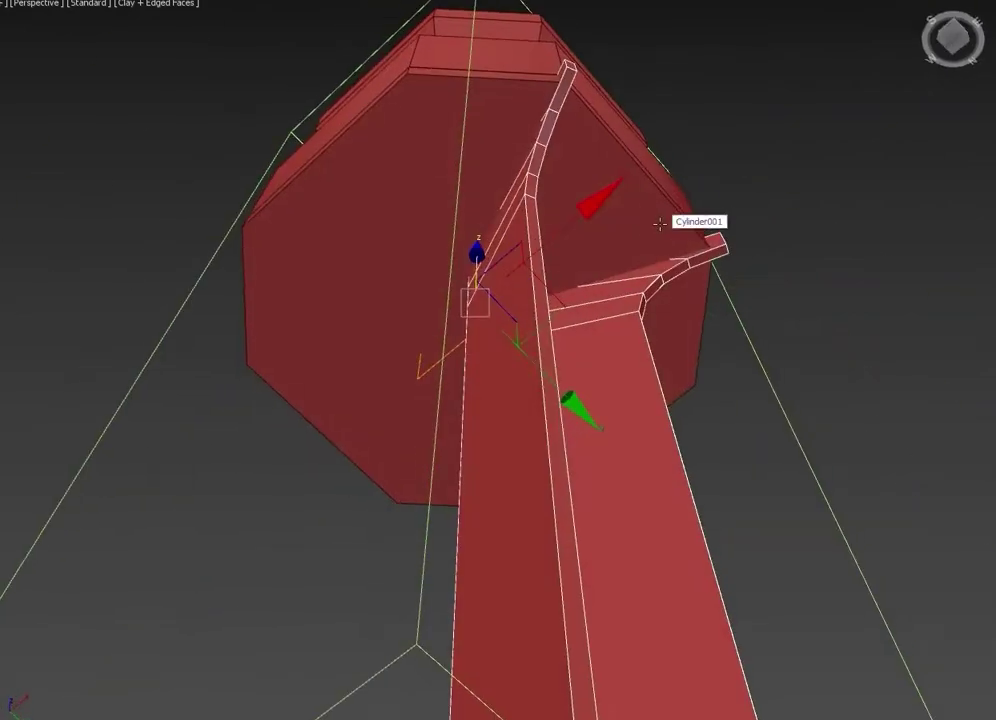
key("shift+z")
key("shift+z")
key("shift+z")
key("e")
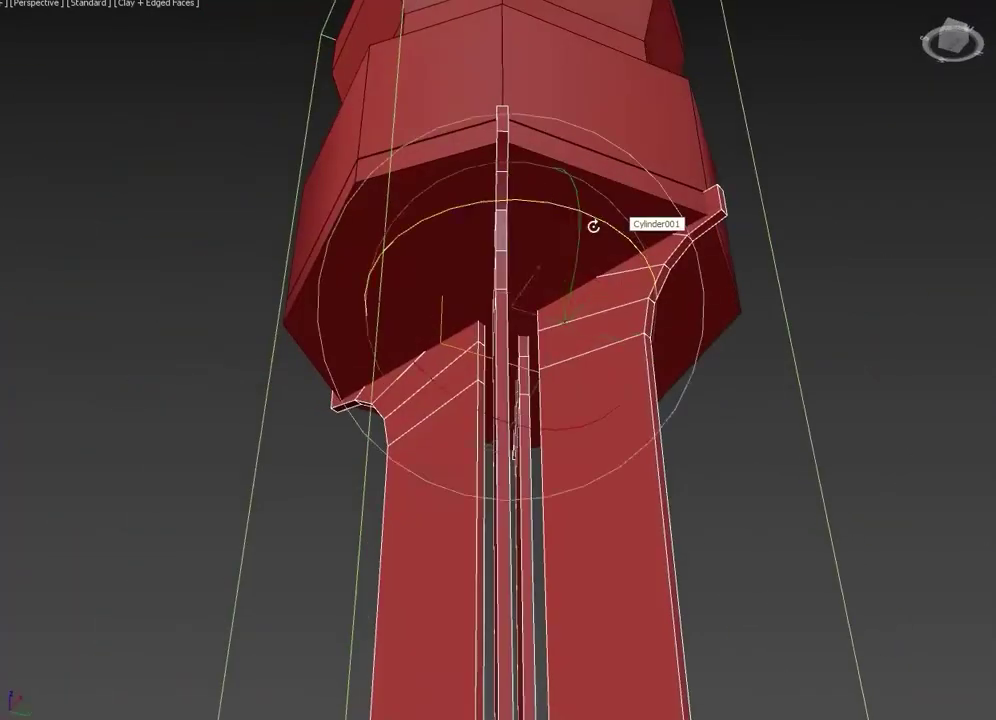
left_click_drag(594, 224, 459, 409, "shift")
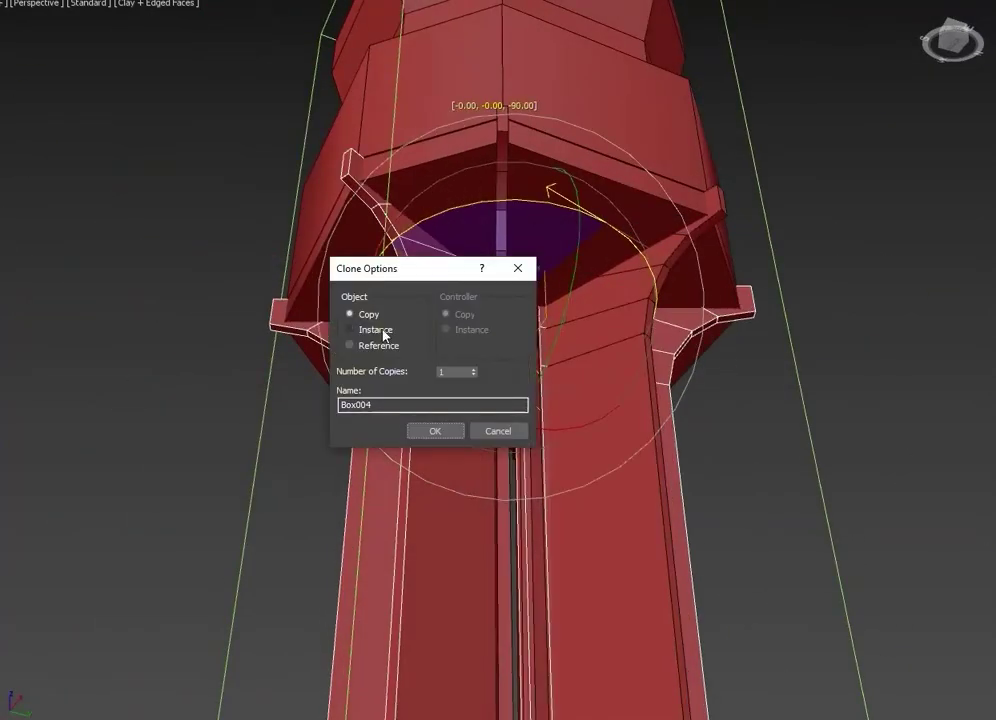
left_click(383, 334)
key("Return")
Inspect the legs from several angles, ending on a front view of all legs
key("shift+z")
key("shift+z")
key("shift+z")
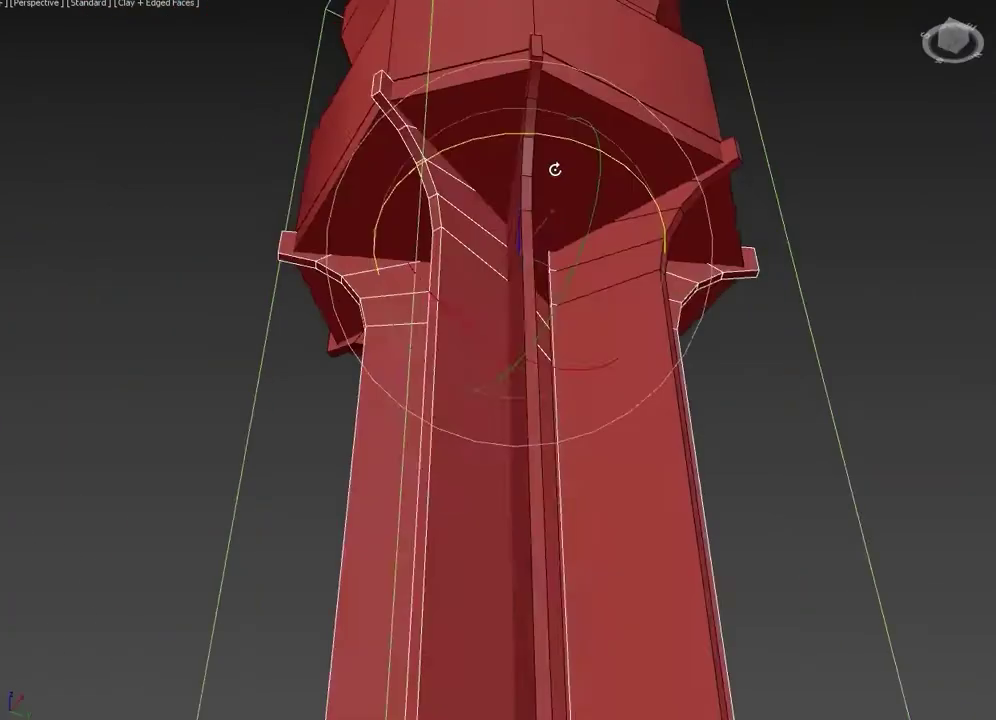
key("w")
key("shift+z")
key("shift+z")
key("shift+z")
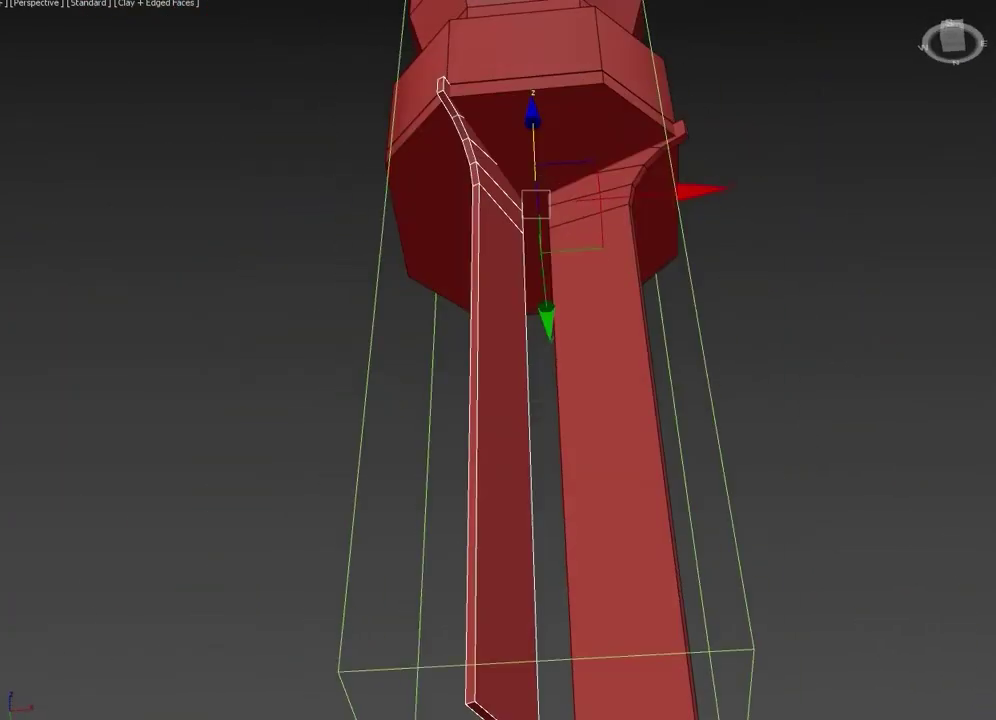
key("shift+z")
key("shift+z")
key("shift+z")
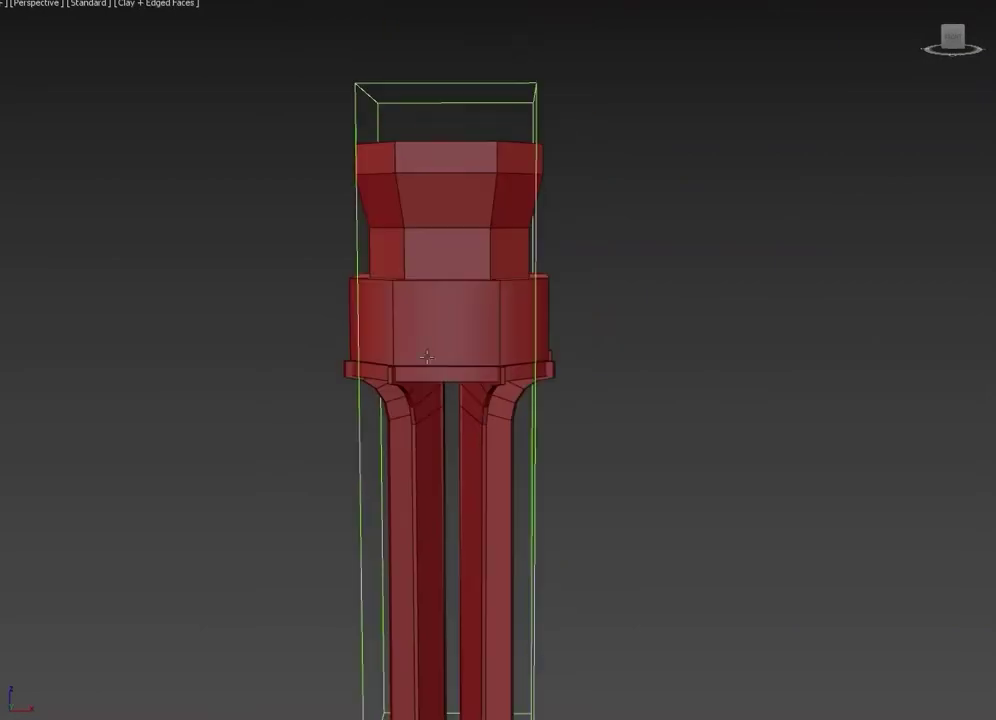
Inspect the octagonal base at the legs' foot from several angles
key("shift+z")
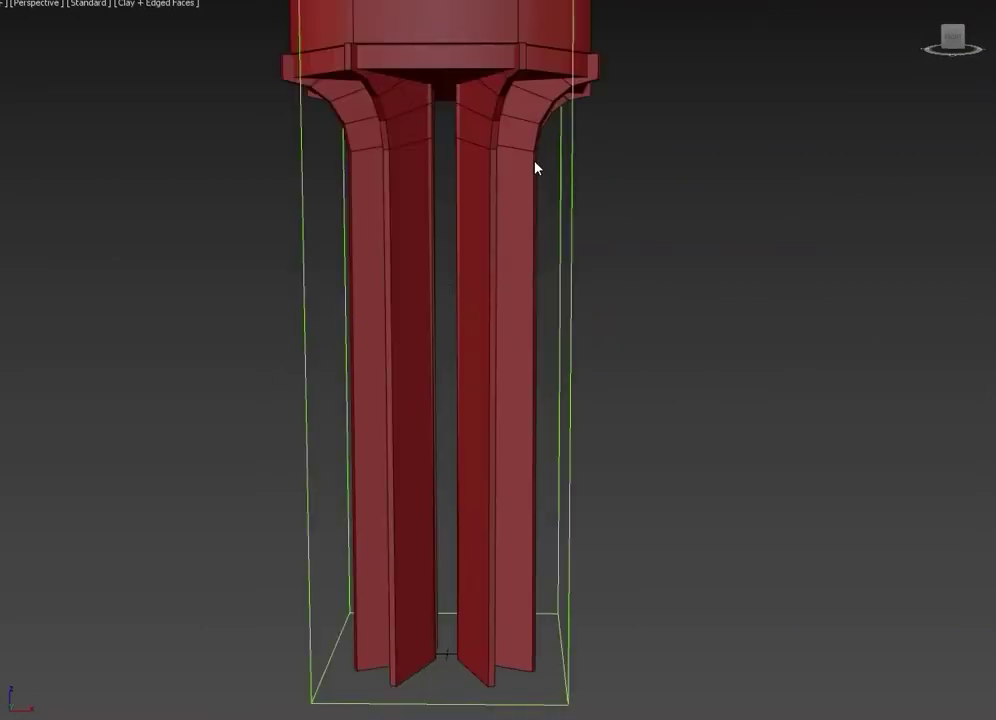
key("shift+z")
key("shift+z")
key("shift+z")
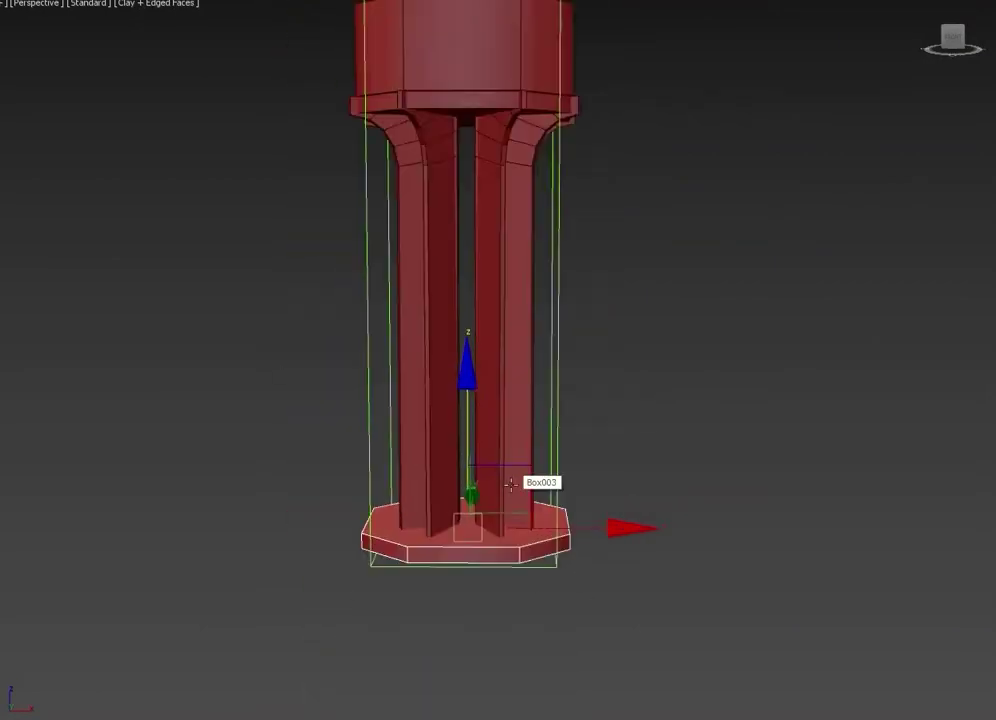
key("shift+z")
key("shift+z")
key("shift+z")
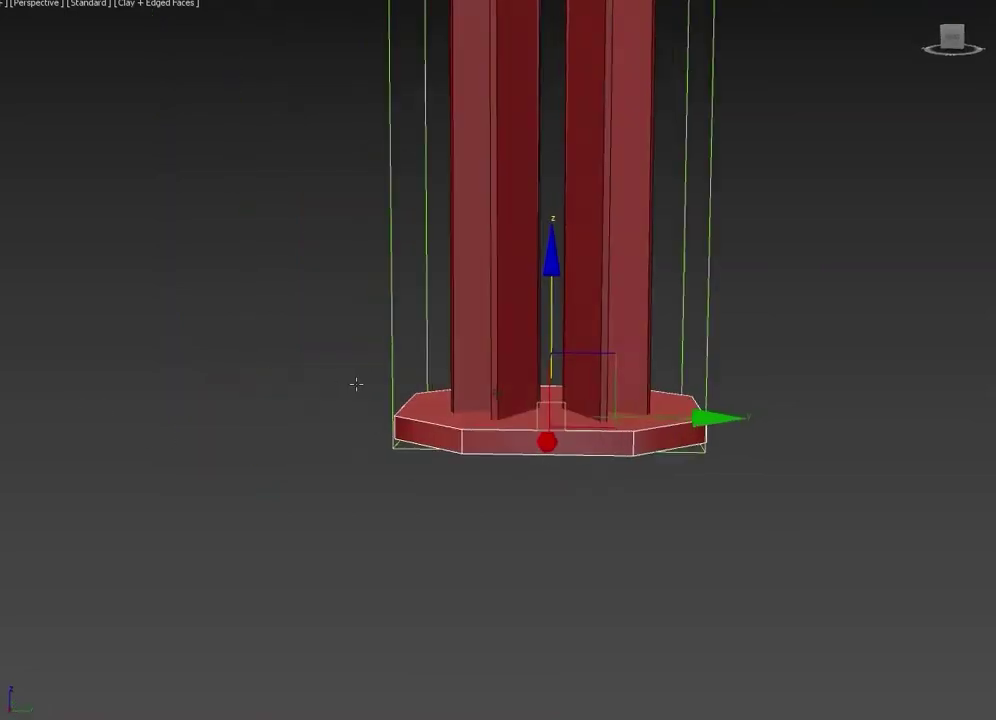
key("shift+z")
key("shift+z")
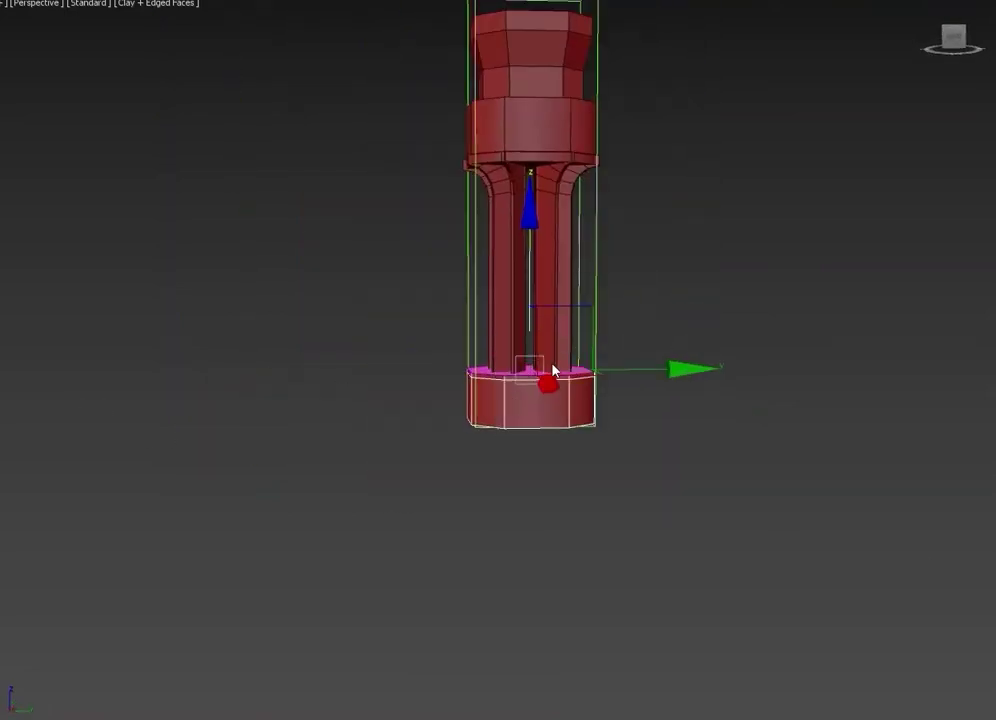
key("shift+z")
key("shift+z")
key("shift+z")
Region-select the base pieces in wireframe and frame them in view
key("F3")
mouse_move(695, 372)
left_mouse_down()
mouse_move(382, 431)
mouse_move(396, 440)
left_mouse_up()
key("F3")
key("z")
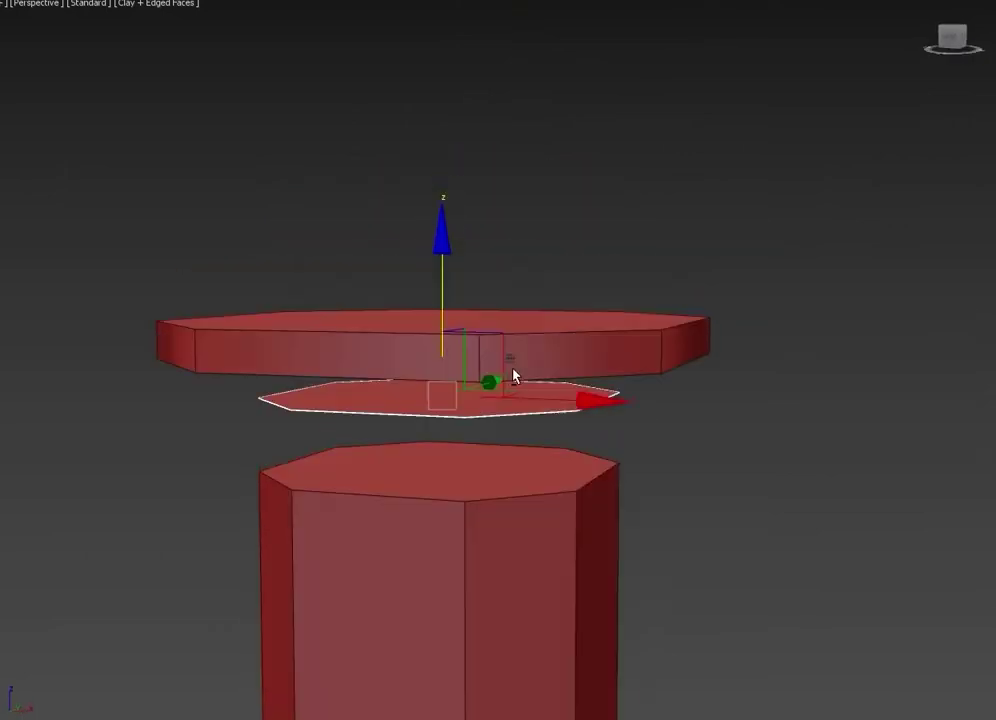
Orbit the whole tower from below the cap to a top-down view, shown in wireframe
mouse_move(455, 286)
middle_mouse_down("alt")
mouse_move(562, 260)
mouse_move(993, 210)
middle_mouse_up("alt")
mouse_move(560, 380)
middle_mouse_down("alt")
mouse_move(534, 391)
mouse_move(496, 485)
mouse_move(347, 471)
mouse_move(620, 373)
middle_mouse_up("alt")
key("F3")
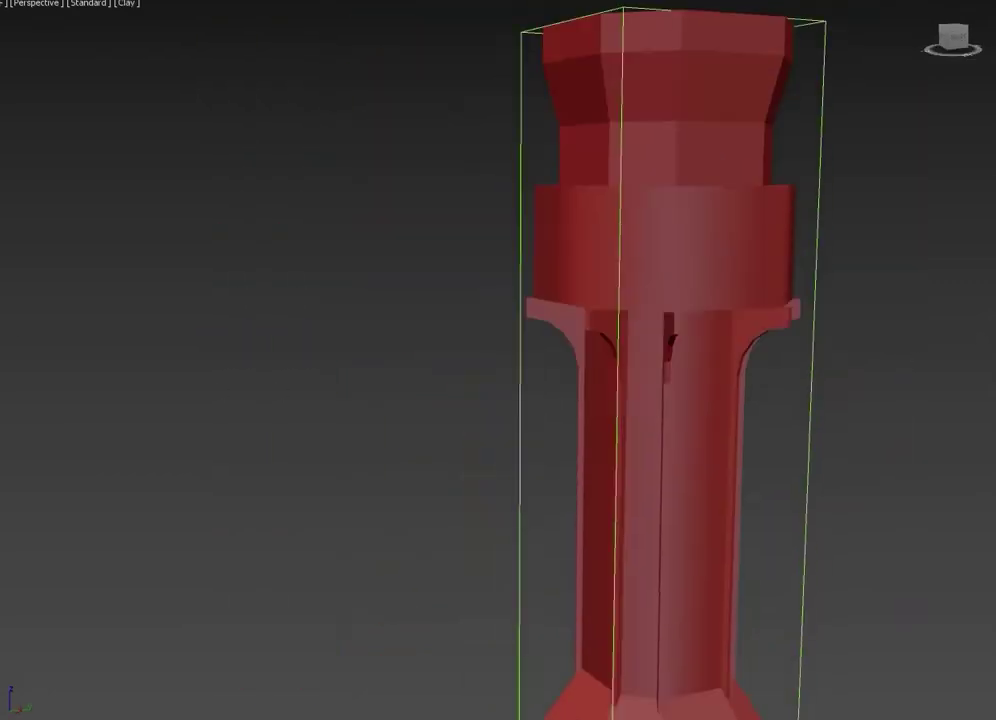
Orbit to look down on the column top just above the ledge
middle_click_drag(625, 360, 625, 393, "alt")
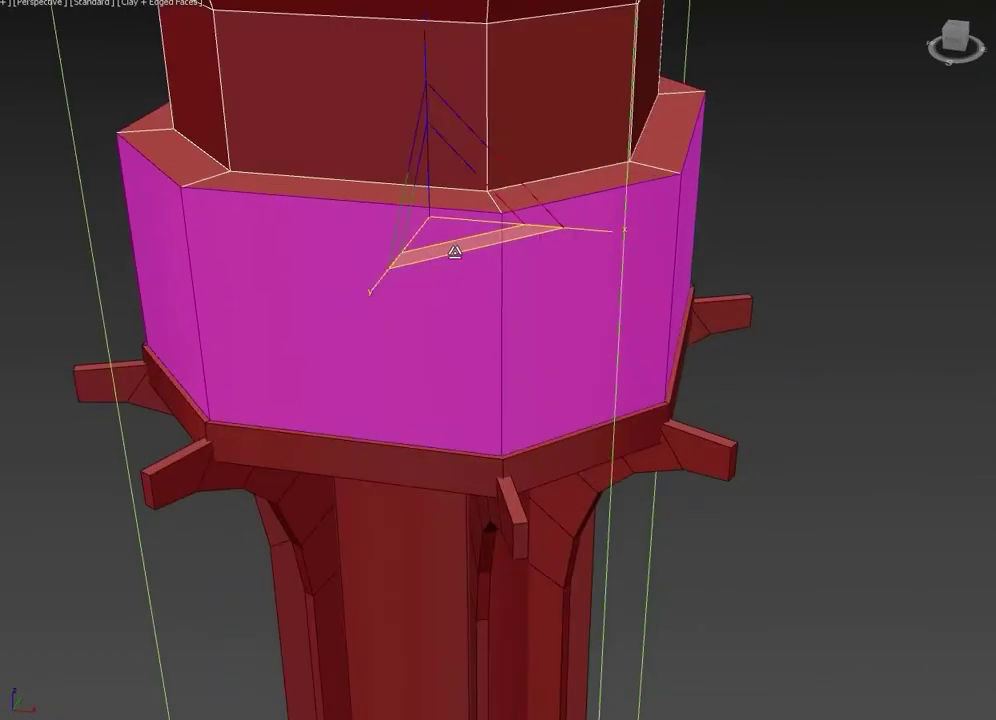
Orbit above the column and zoom in on the thin ring below the cap's upper section
middle_click_drag(454, 251, 489, 236, "alt")
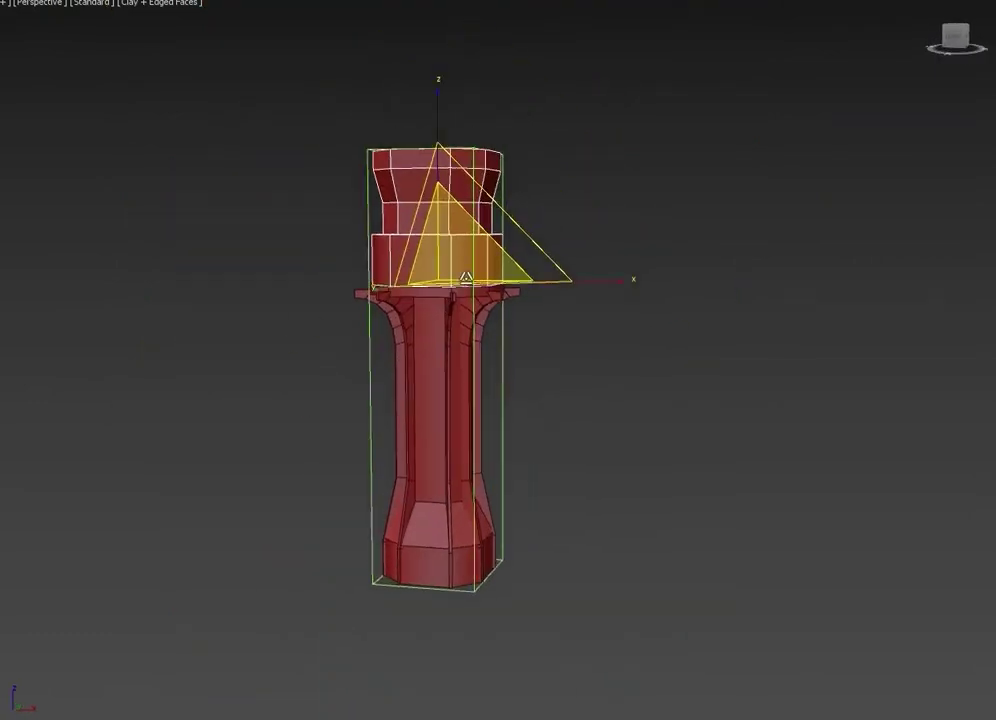
scroll(465, 230, "up", 5)
scroll(520, 300, "up", 5)
scroll(578, 360, "up", 5)
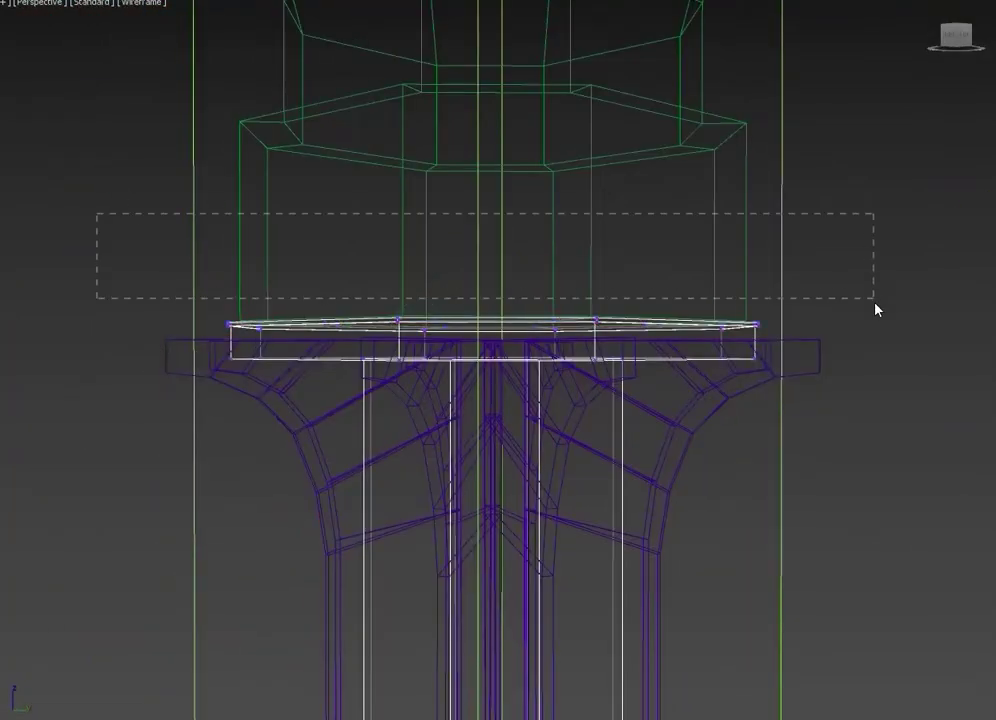
Box-select the vertex ring along the drum's lower rim and return to shaded display
left_click_drag(875, 306, 875, 306)
key("F3")
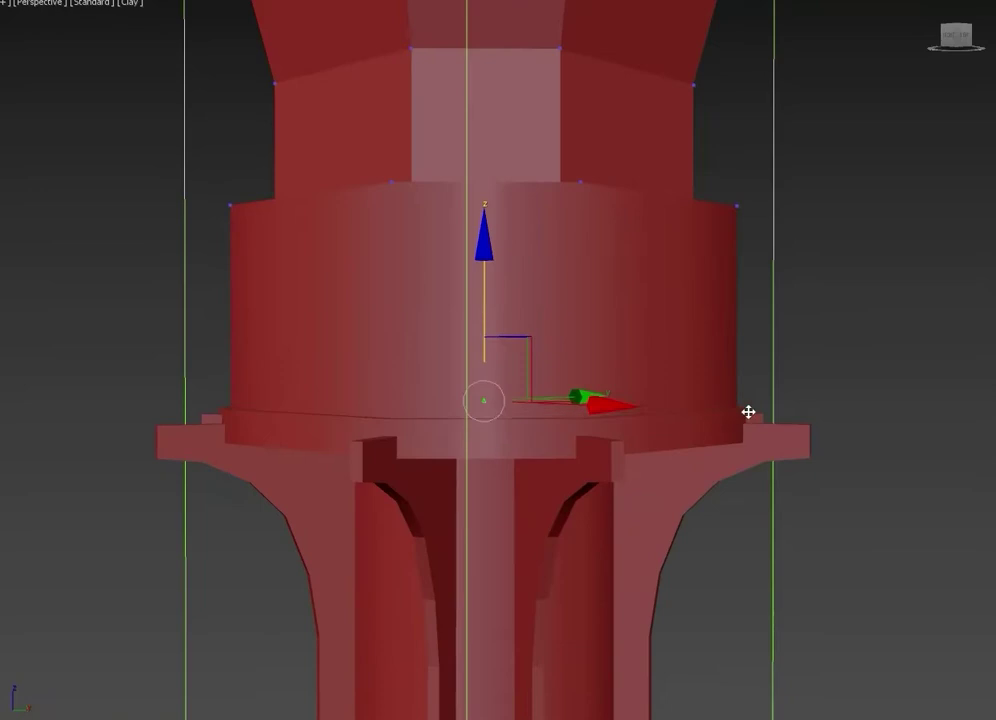
scroll(748, 412, "down", 3)
left_click_drag(674, 293, 202, 392)
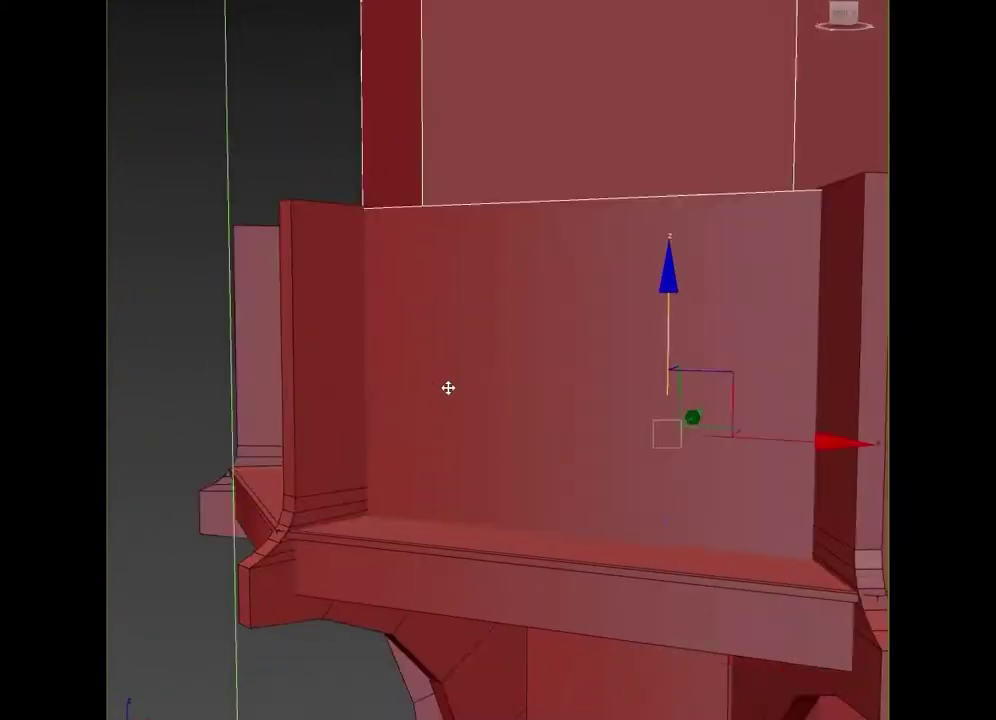
middle_click_drag(448, 388, 145, 358, "alt")
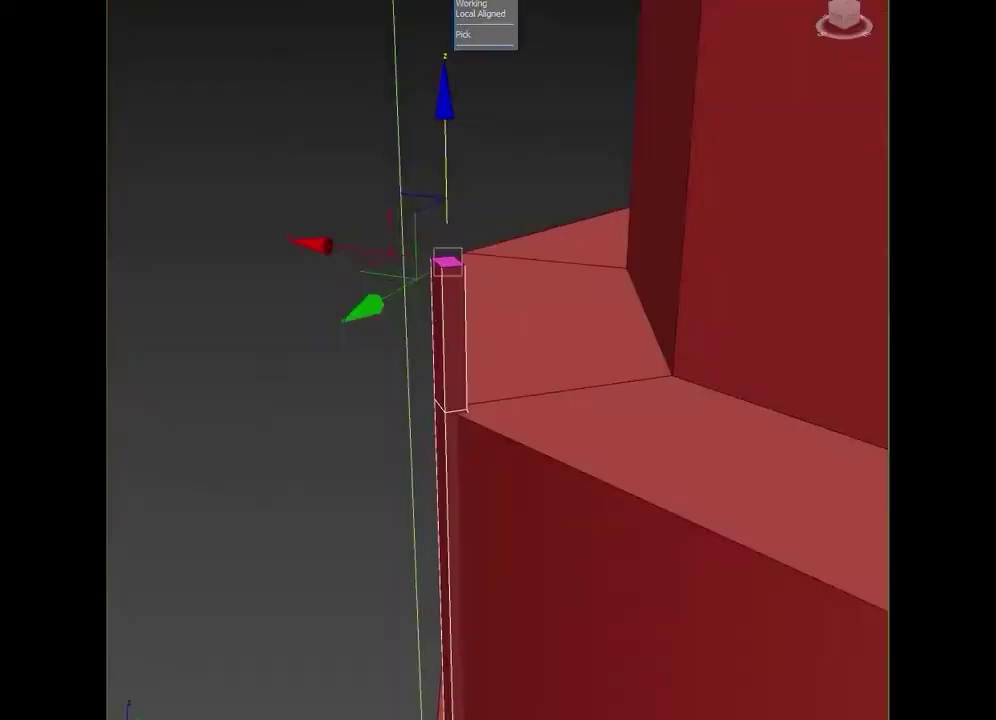
middle_click_drag(826, 551, 321, 160, "alt")
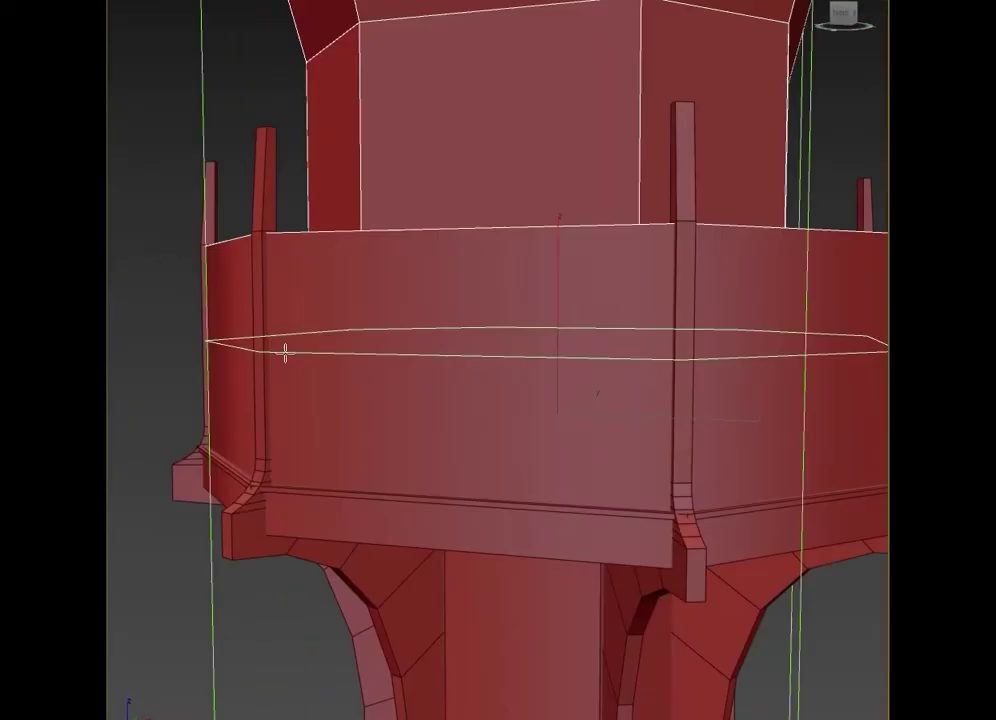
Select the front wall face, raise the new edge loops, and extrude the wall band outward
left_click(283, 356)
left_click_drag(572, 358, 590, 271)
middle_click_drag(557, 198, 441, 291, "alt")
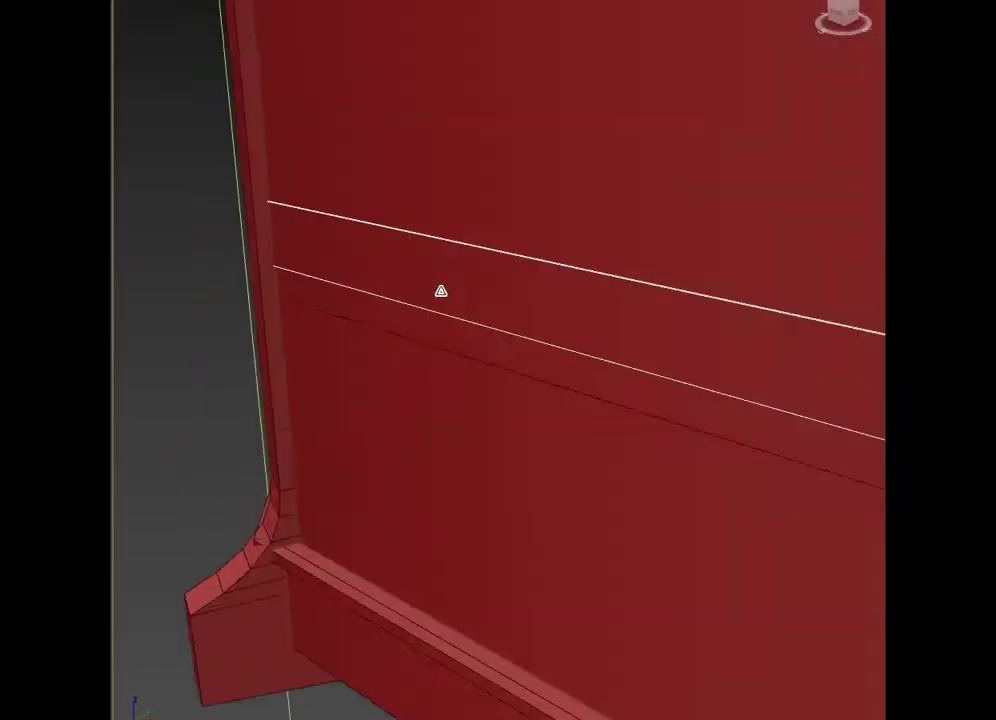
middle_click_drag(866, 424, 358, 290, "alt")
scroll(256, 286, "up", 5)
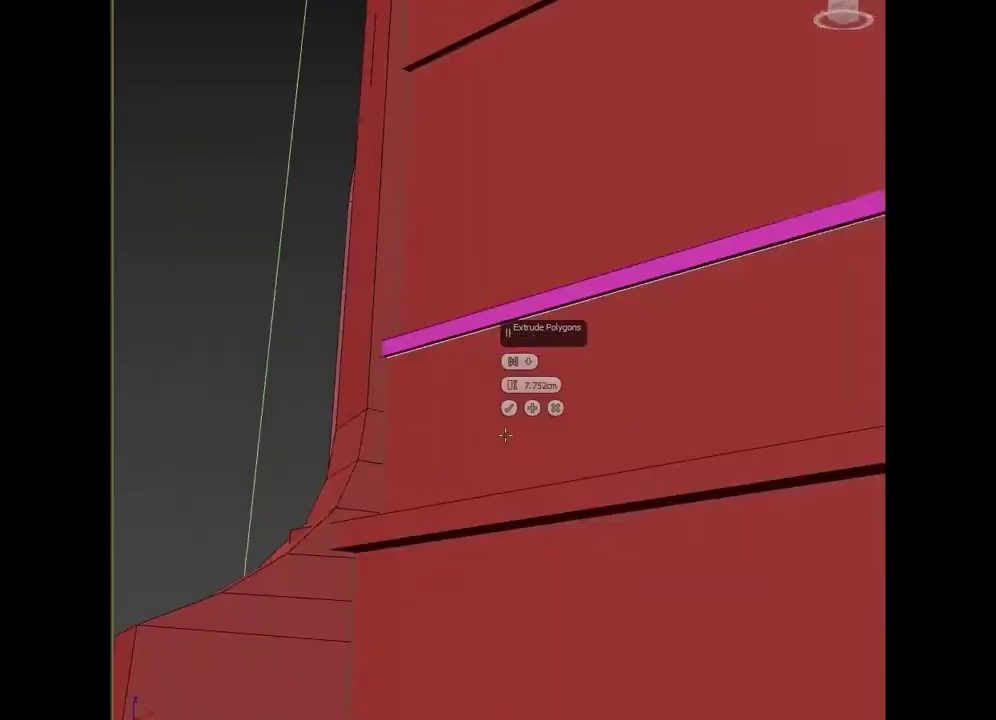
middle_click_drag(441, 315, 439, 373, "alt")
left_click(573, 422)
Extrude the thin horizontal band around the wall and check it in wireframe
middle_click_drag(365, 233, 445, 351, "alt")
scroll(666, 213, "up", 3)
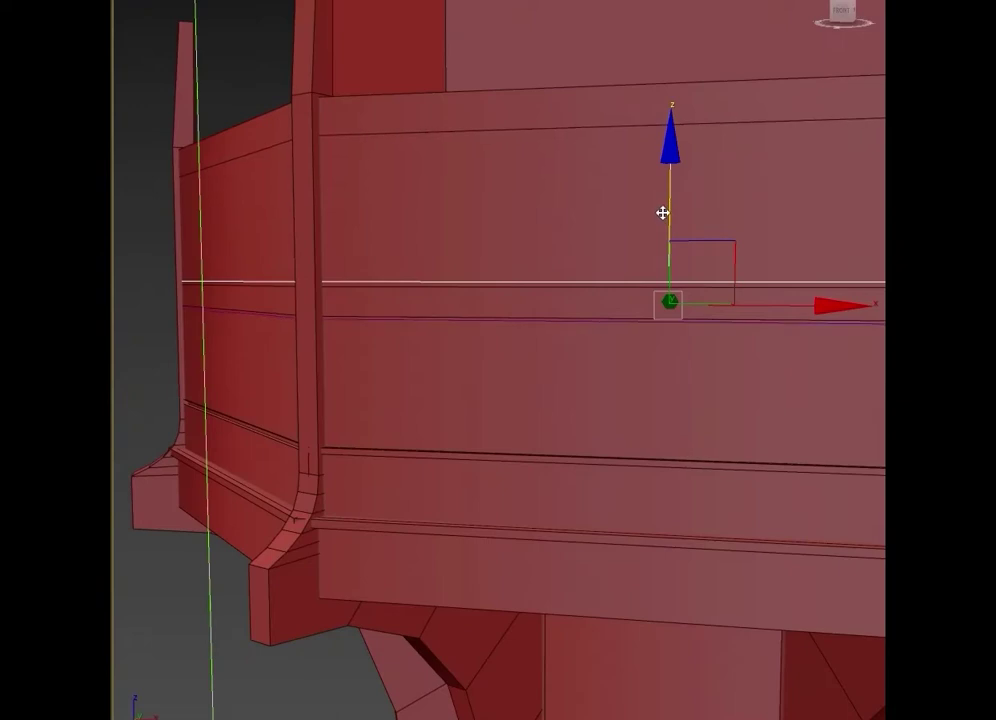
middle_click_drag(662, 213, 391, 356, "alt")
scroll(424, 333, "up", 3)
middle_click_drag(335, 319, 532, 437, "alt")
key("shift+e")
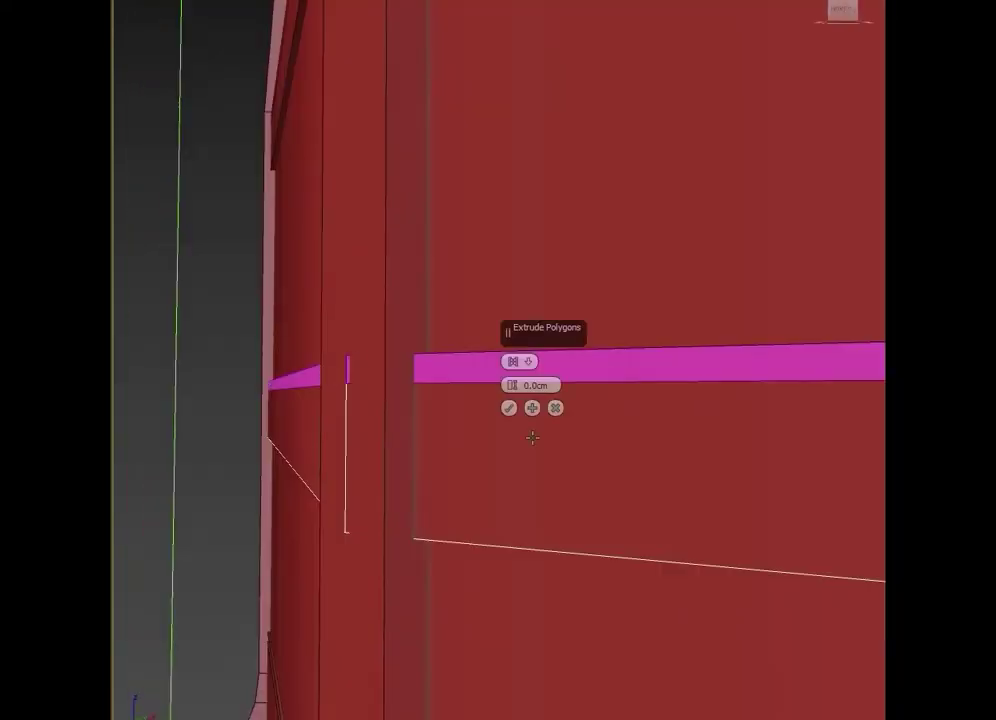
mouse_move(419, 432)
middle_mouse_down("alt")
mouse_move(508, 431)
mouse_move(389, 311)
middle_mouse_up("alt")
left_click(508, 431)
key("F3")
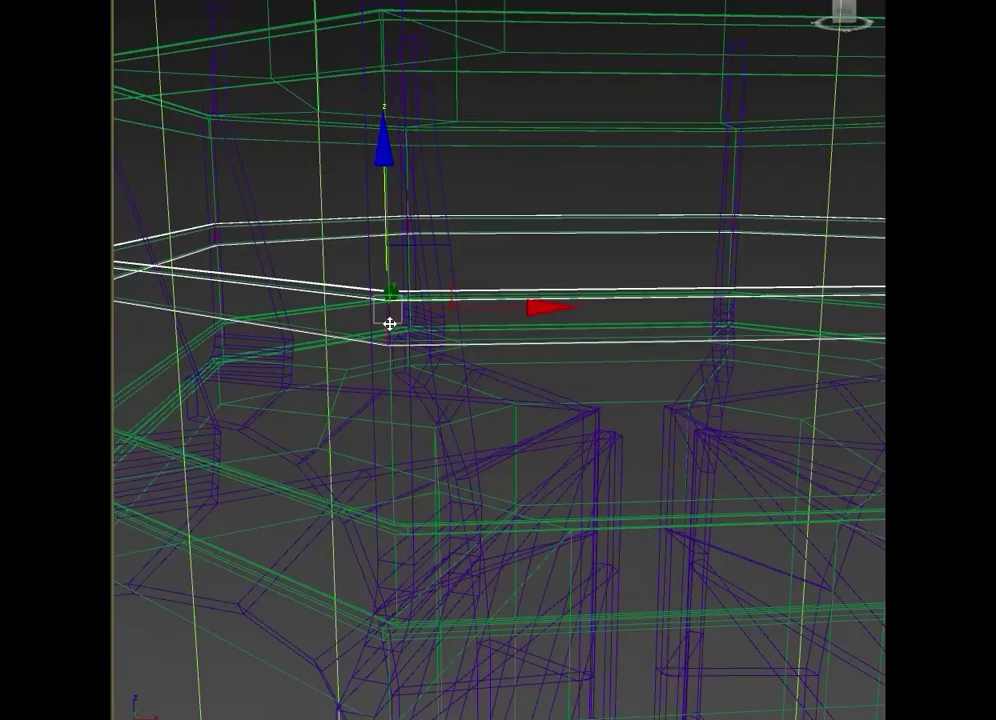
key("F3")
mouse_move(480, 316)
middle_mouse_down("alt")
mouse_move(651, 438)
mouse_move(648, 398)
mouse_move(447, 442)
mouse_move(342, 382)
mouse_move(485, 331)
mouse_move(465, 318)
mouse_move(447, 276)
middle_mouse_up("alt")
key("F3")
key("F3")
Select the wide band polygons and extrude them inward by -6.415 cm
left_click(645, 507)
left_click(556, 289)
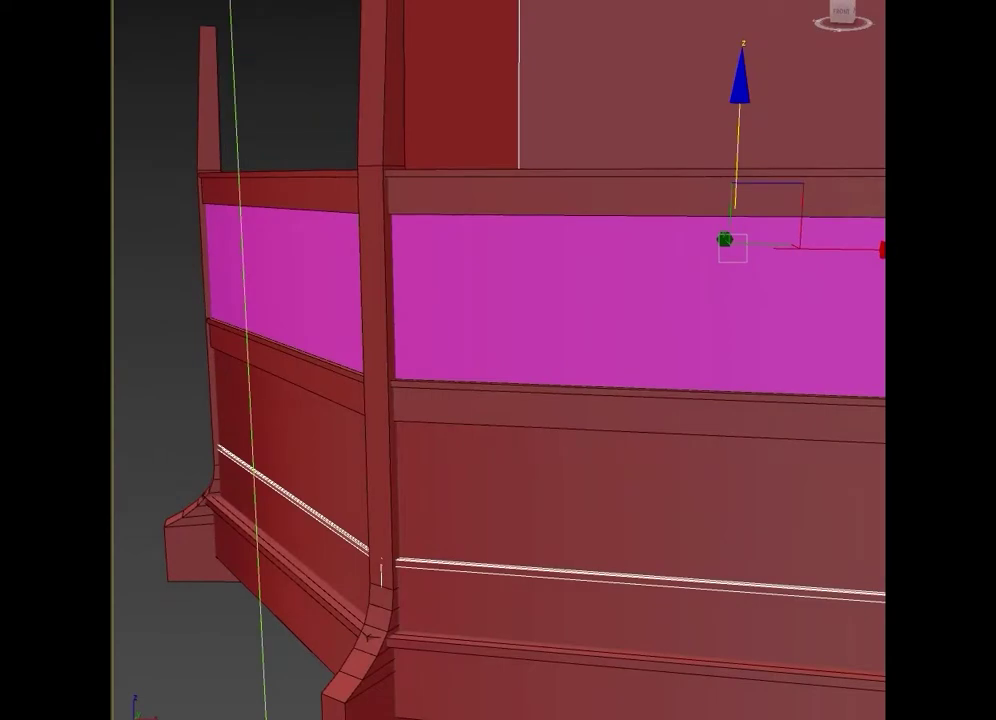
scroll(520, 423, "up", 3)
key("shift+e")
mouse_move(520, 423)
middle_mouse_down("alt")
mouse_move(427, 347)
mouse_move(429, 404)
middle_mouse_up("alt")
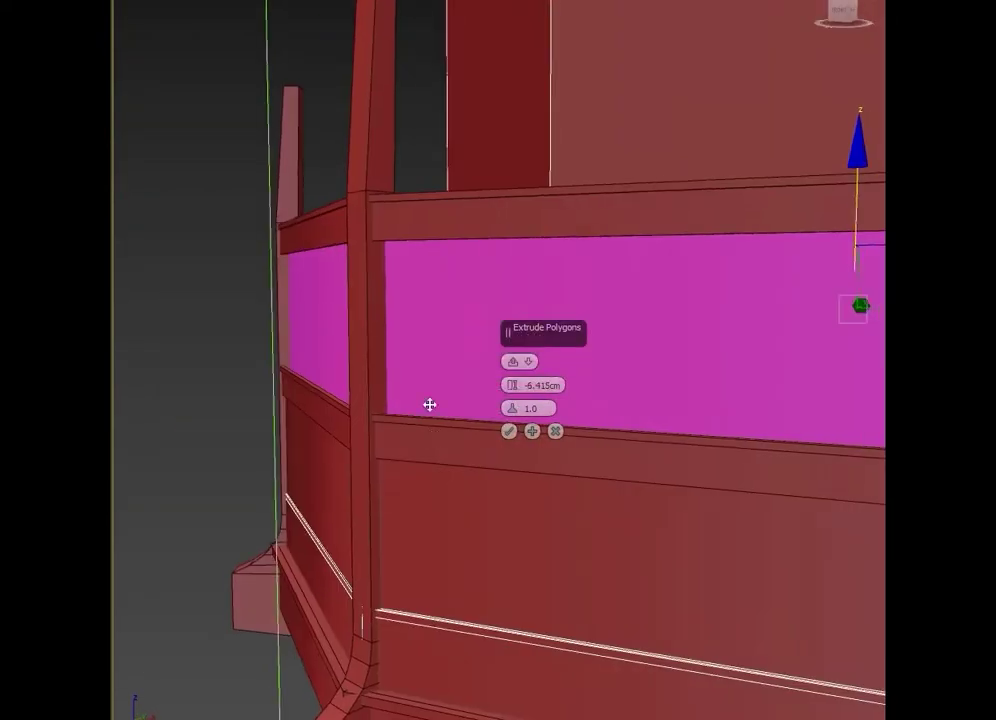
scroll(508, 432, "down", 5)
scroll(547, 427, "up", 2)
Inspect the recessed band, open the Move Transform Type-In, and repeat the extrusion
mouse_move(589, 296)
middle_mouse_down("alt")
mouse_move(520, 396)
mouse_move(362, 456)
mouse_move(450, 420)
middle_mouse_up("alt")
scroll(450, 420, "up", 3)
scroll(551, 485, "down", 3)
mouse_move(551, 485)
middle_mouse_down("alt")
mouse_move(325, 380)
mouse_move(498, 342)
mouse_move(302, 416)
mouse_move(504, 518)
middle_mouse_up("alt")
key("F12")
key("F3")
key("shift+e")
Inspect the railing ring from several angles in wireframe and switch to the Scale tool
scroll(538, 516, "down", 3)
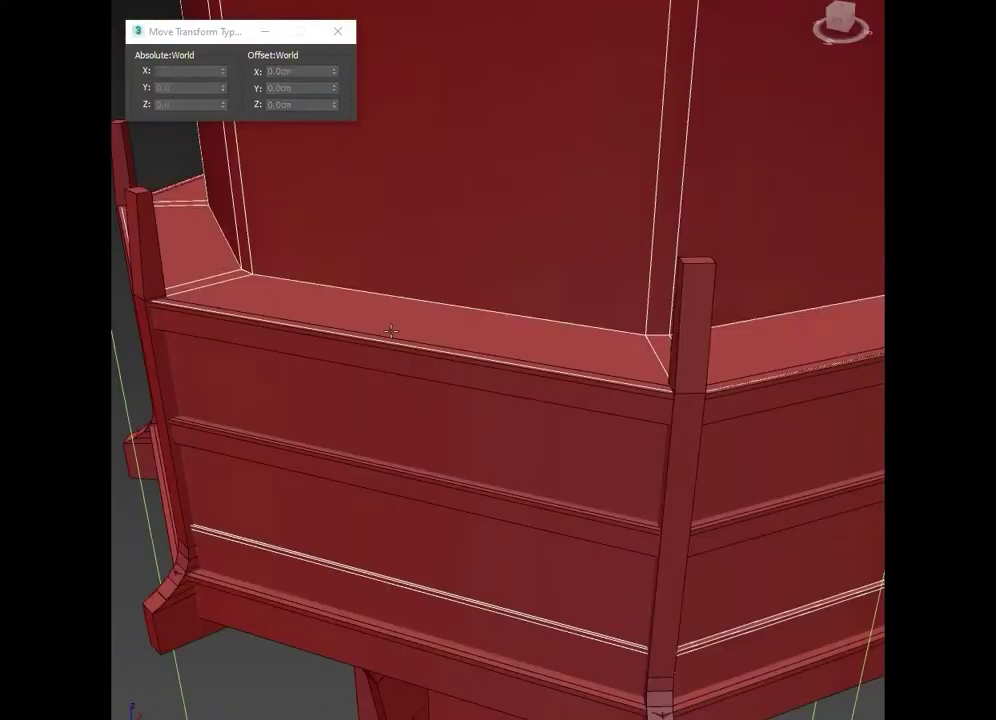
middle_click_drag(578, 53, 415, 333, "alt")
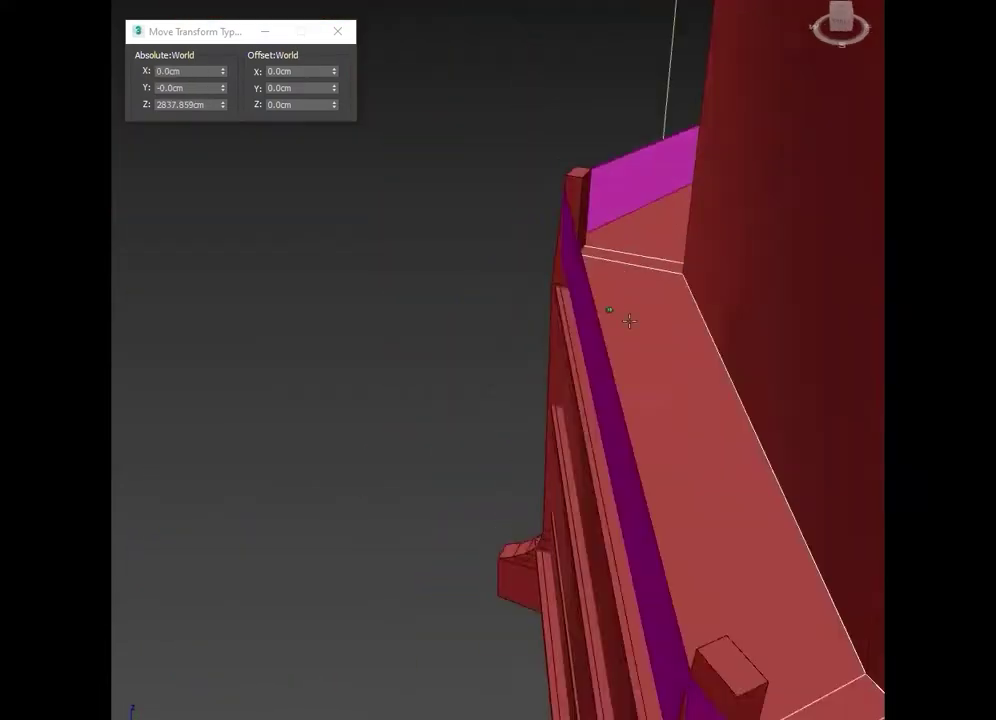
mouse_move(554, 297)
middle_mouse_down("alt")
mouse_move(302, 282)
mouse_move(749, 447)
mouse_move(340, 411)
mouse_move(598, 335)
mouse_move(631, 171)
mouse_move(345, 453)
mouse_move(560, 407)
mouse_move(391, 147)
mouse_move(638, 433)
mouse_move(522, 482)
mouse_move(629, 474)
mouse_move(560, 451)
mouse_move(542, 530)
mouse_move(485, 529)
mouse_move(725, 458)
mouse_move(569, 436)
mouse_move(660, 451)
mouse_move(509, 447)
mouse_move(525, 518)
mouse_move(396, 378)
mouse_move(574, 316)
mouse_move(836, 331)
middle_mouse_up("alt")
key("F3")
key("F3")
scroll(538, 349, "up", 5)
middle_click_drag(538, 349, 574, 171, "alt")
key("F3")
key("r")
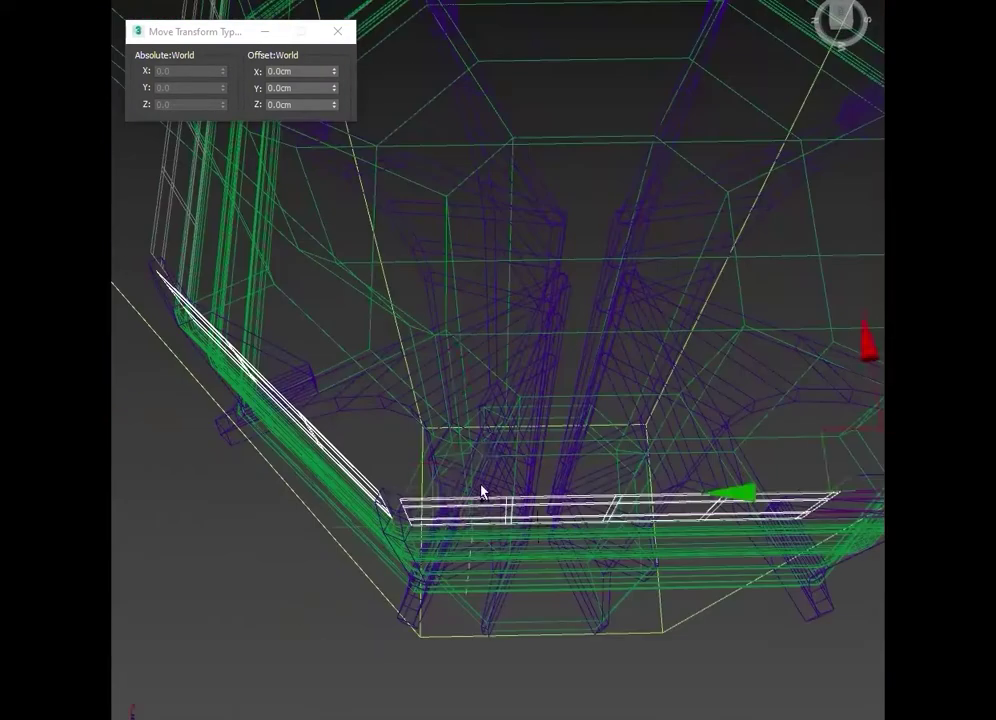
mouse_move(481, 492)
middle_mouse_down("alt")
mouse_move(604, 355)
mouse_move(494, 487)
mouse_move(656, 451)
middle_mouse_up("alt")
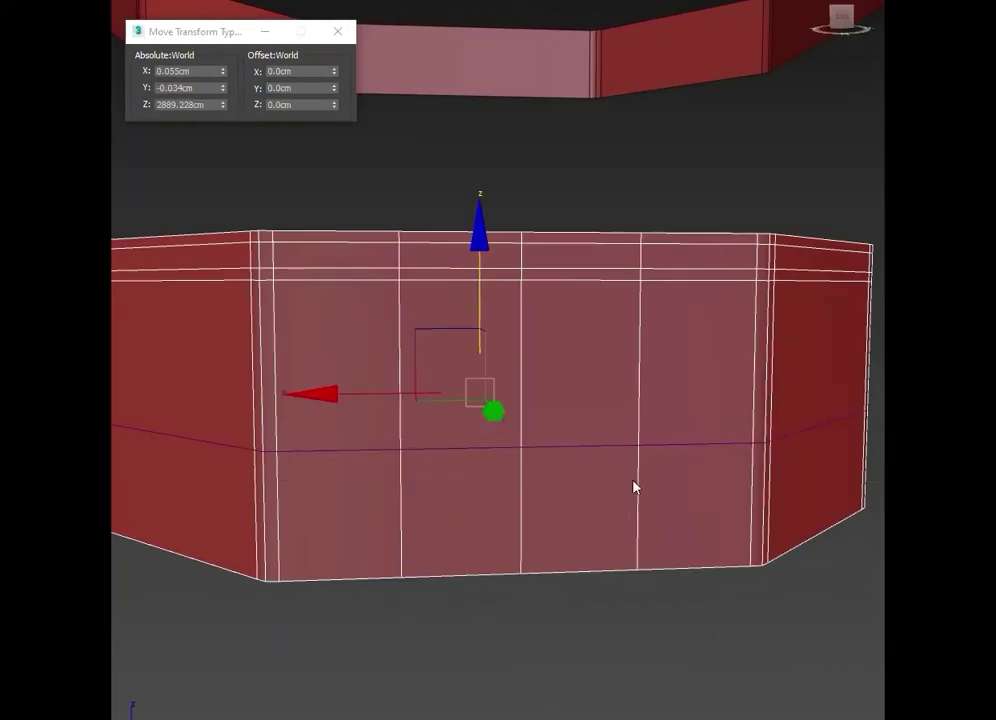
Scale and move the octagonal ring, checking it from several angles in wireframe and shaded
mouse_move(633, 487)
middle_mouse_down("alt")
mouse_move(287, 438)
mouse_move(504, 442)
mouse_move(467, 529)
mouse_move(353, 488)
middle_mouse_up("alt")
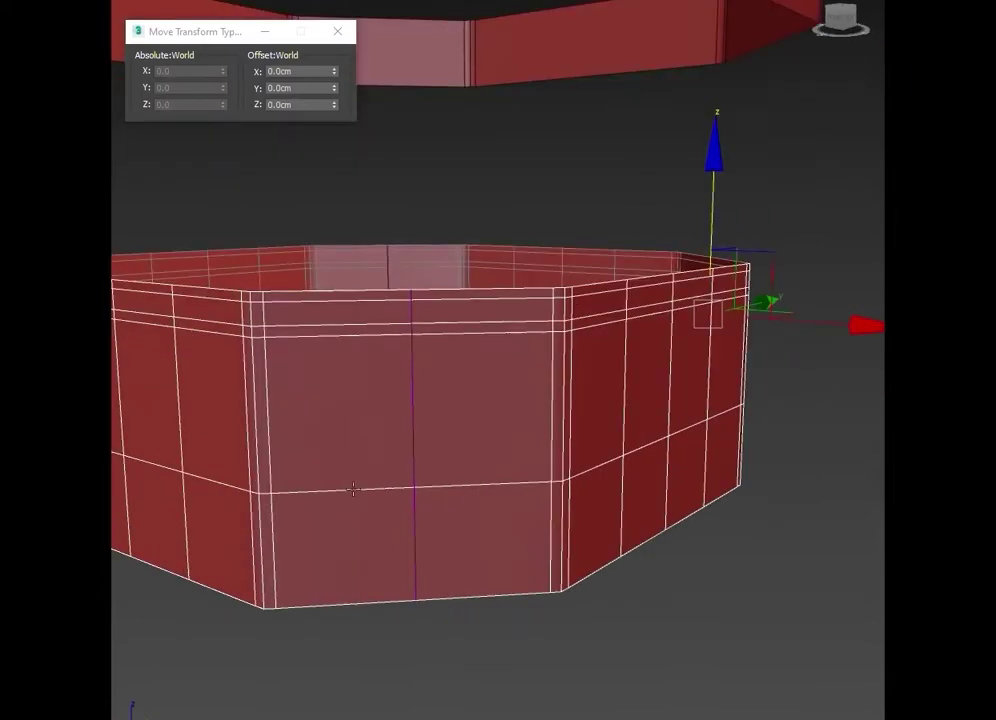
key("r")
mouse_move(463, 392)
middle_mouse_down("alt")
mouse_move(462, 487)
mouse_move(520, 533)
mouse_move(484, 556)
mouse_move(571, 460)
mouse_move(545, 407)
mouse_move(518, 450)
mouse_move(427, 500)
middle_mouse_up("alt")
key("w")
middle_click_drag(605, 487, 596, 531, "alt")
key("F3")
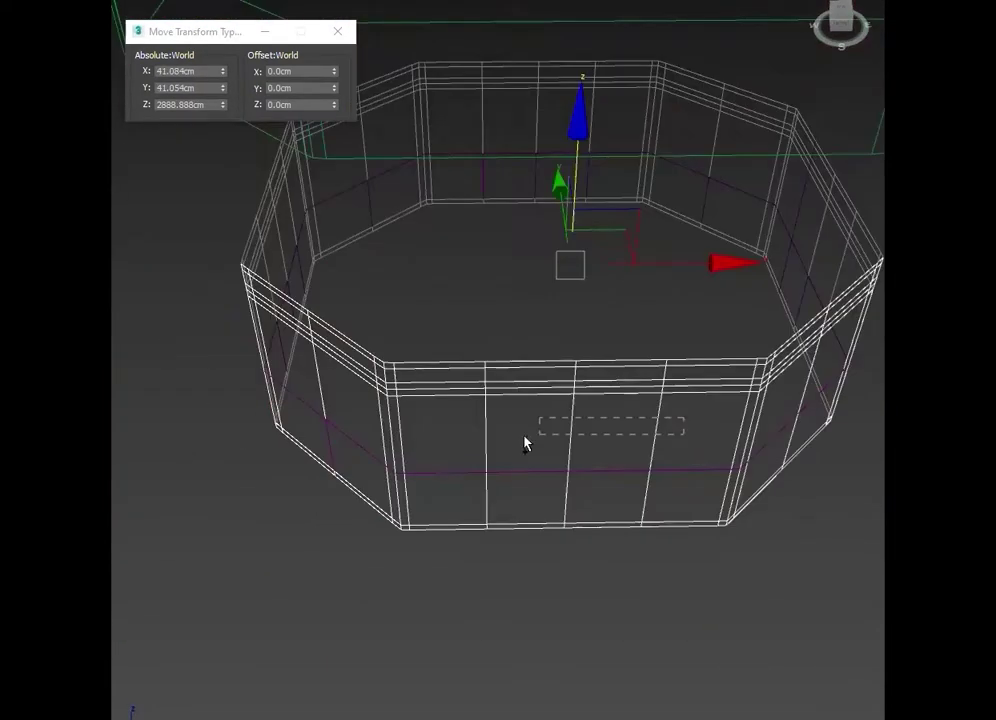
key("F3")
middle_click_drag(525, 444, 525, 405, "alt")
mouse_move(525, 450)
middle_mouse_down("alt")
mouse_move(525, 380)
mouse_move(545, 380)
middle_mouse_up("alt")
scroll(545, 409, "down", 3)
left_click_drag(305, 273, 530, 420)
Select the front and right wall faces, extrude them into recessed panes, and return to object level
middle_click_drag(545, 400, 610, 400, "alt")
scroll(556, 348, "up", 4)
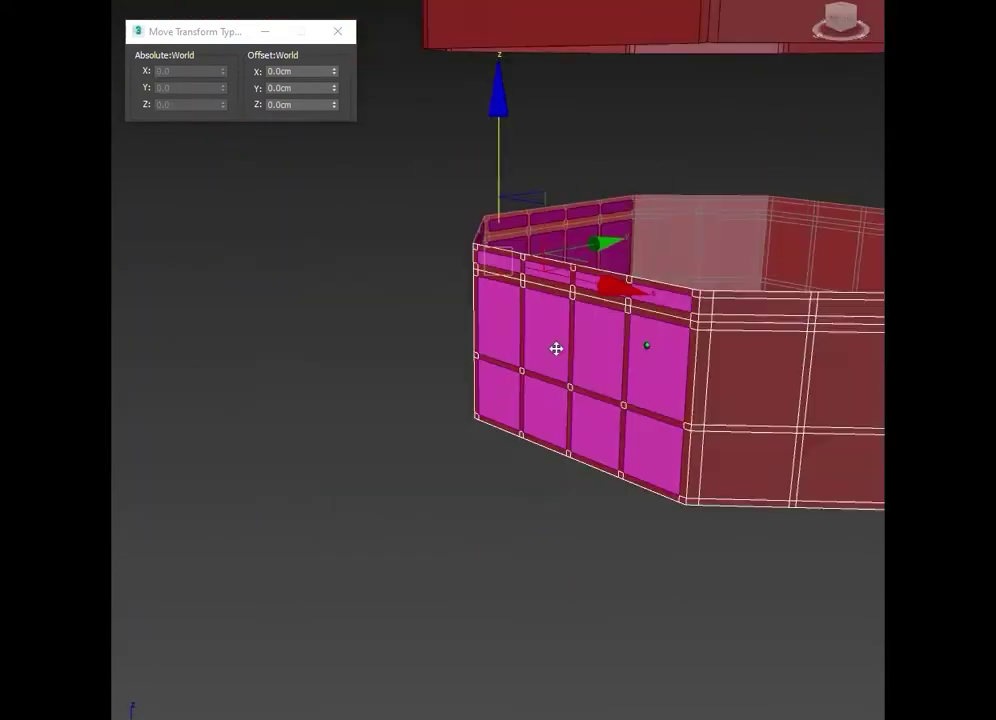
scroll(556, 348, "down", 3)
mouse_move(407, 411)
middle_mouse_down("alt")
mouse_move(500, 411)
mouse_move(382, 385)
middle_mouse_up("alt")
left_click(547, 402, "ctrl")
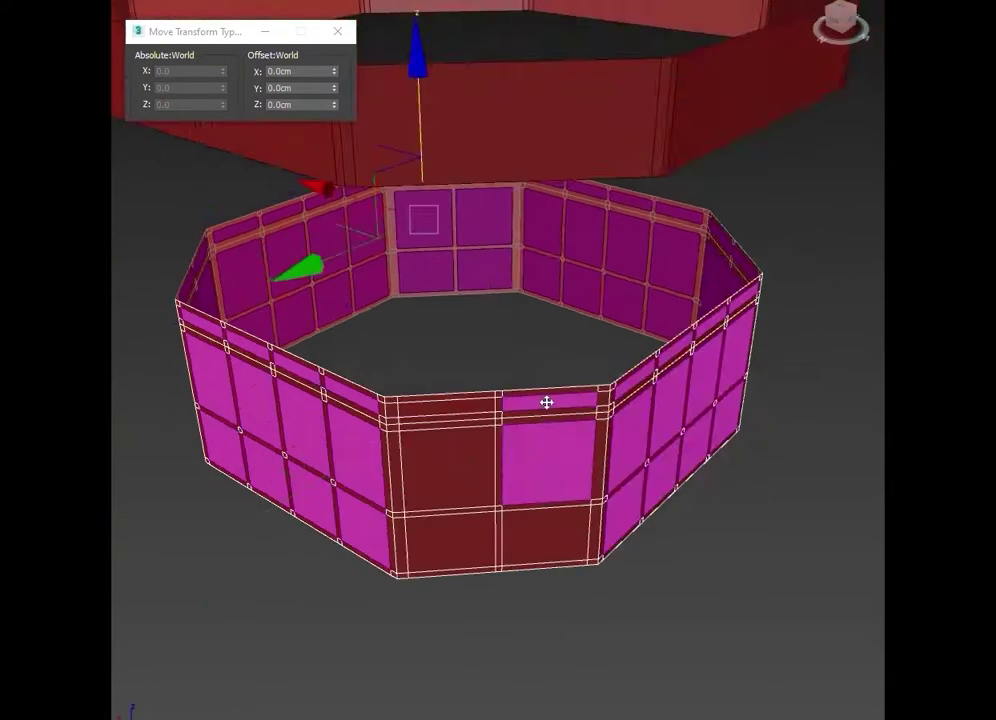
scroll(546, 402, "up", 5)
key("shift+e")
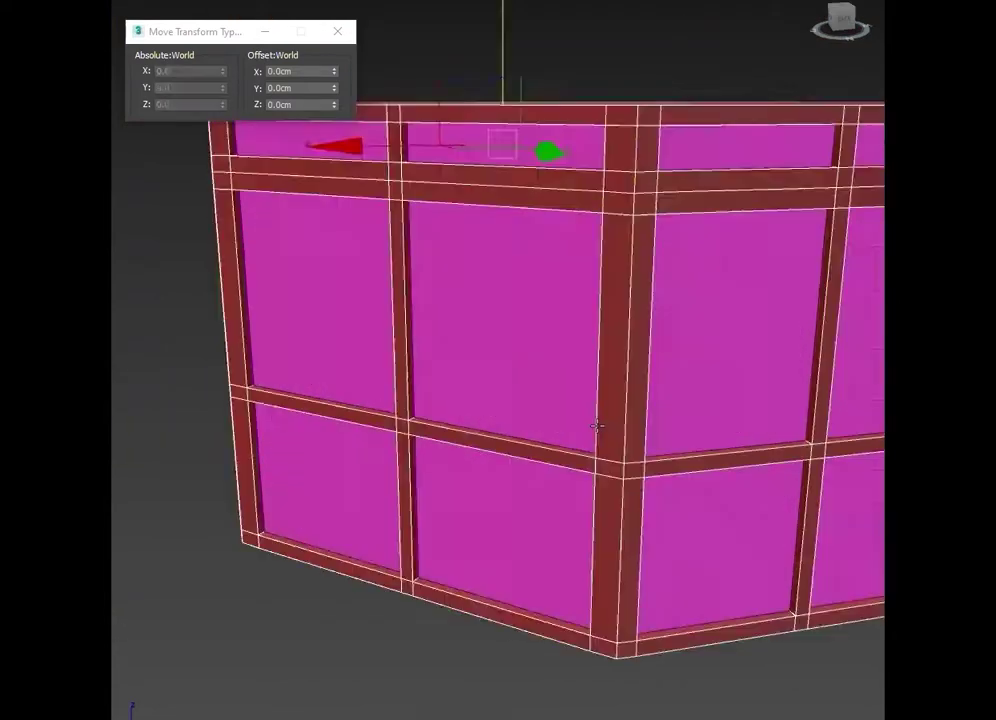
key("6")
scroll(422, 447, "down", 3)
scroll(464, 460, "down", 2)
scroll(464, 460, "up", 4)
scroll(414, 463, "up", 3)
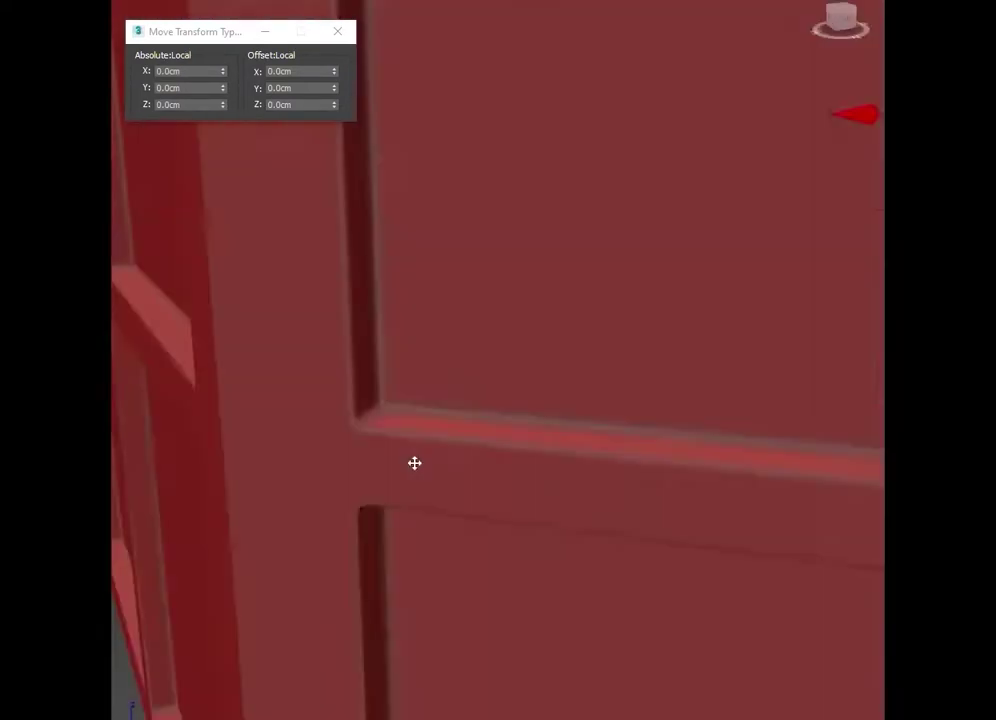
scroll(414, 463, "down", 3)
scroll(627, 445, "down", 5)
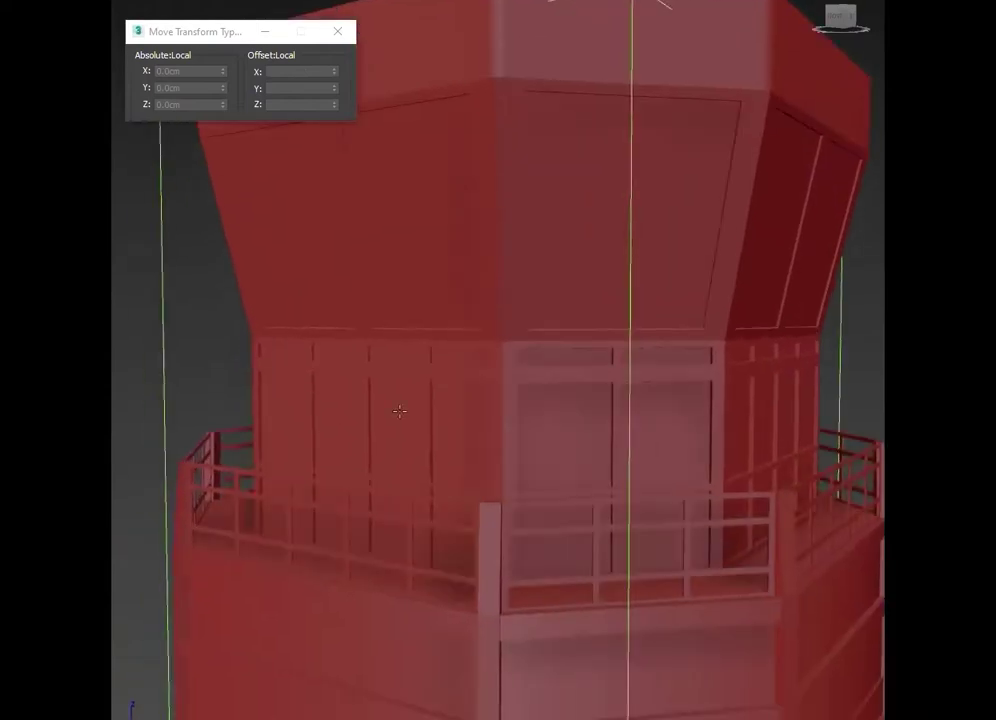
In Polygon mode, select the cab's top band and view it from the side
scroll(394, 230, "up", 2)
key("4")
left_click(549, 216)
mouse_move(549, 216)
middle_mouse_down("alt")
mouse_move(529, 289)
mouse_move(727, 280)
mouse_move(784, 350)
middle_mouse_up("alt")
scroll(784, 350, "down", 5)
mouse_move(700, 380)
middle_mouse_down("alt")
mouse_move(547, 444)
mouse_move(451, 547)
middle_mouse_up("alt")
scroll(547, 444, "up", 4)
scroll(547, 428, "down", 4)
scroll(547, 428, "up", 3)
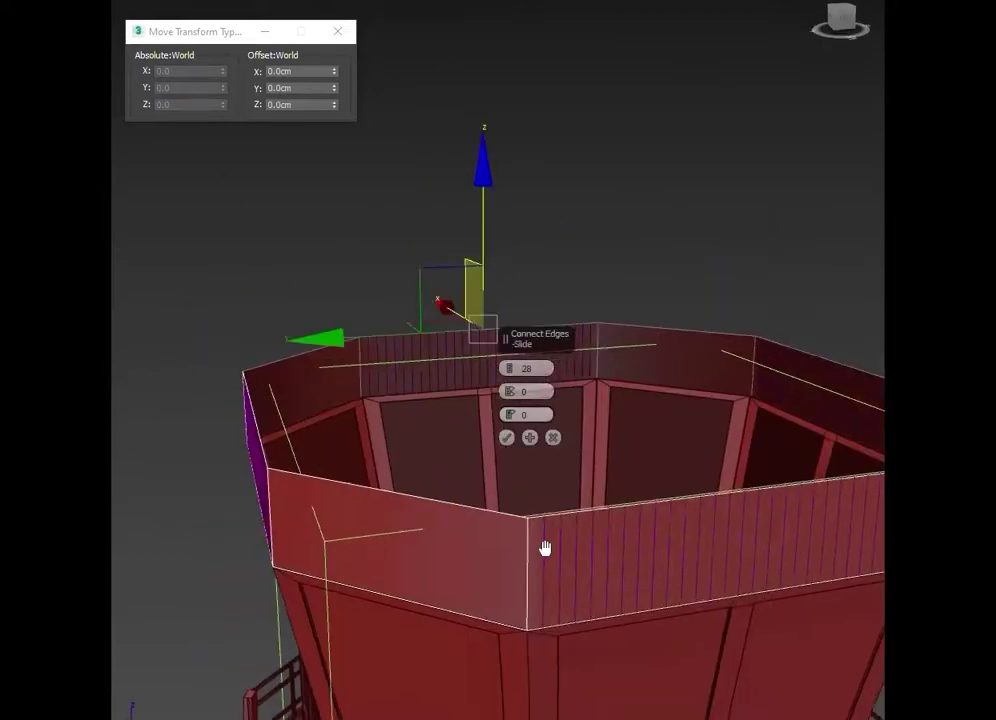
Connect the top band's edges with 36 segments
middle_click_drag(582, 547, 494, 547, "alt")
scroll(620, 502, "down", 3)
scroll(620, 502, "up", 3)
double_click(540, 368)
type("36")
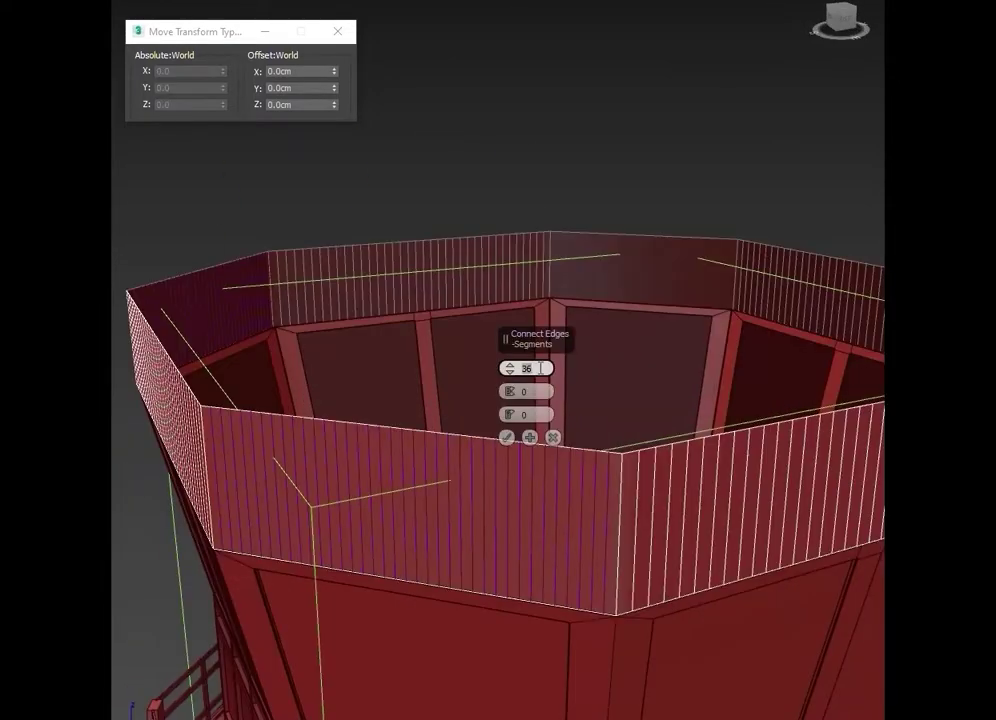
type("23")
middle_click_drag(540, 368, 505, 445, "alt")
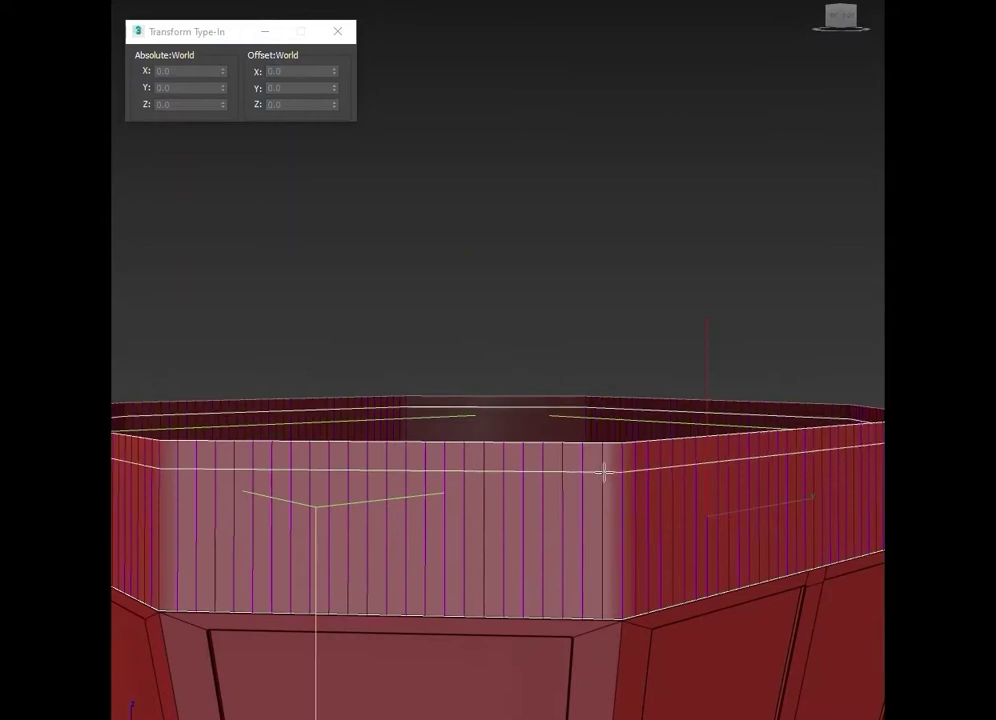
Extrude the new edges into ribs around the rim and adjust them with Move and Scale
middle_click_drag(654, 433, 585, 514, "alt")
scroll(585, 514, "up", 3)
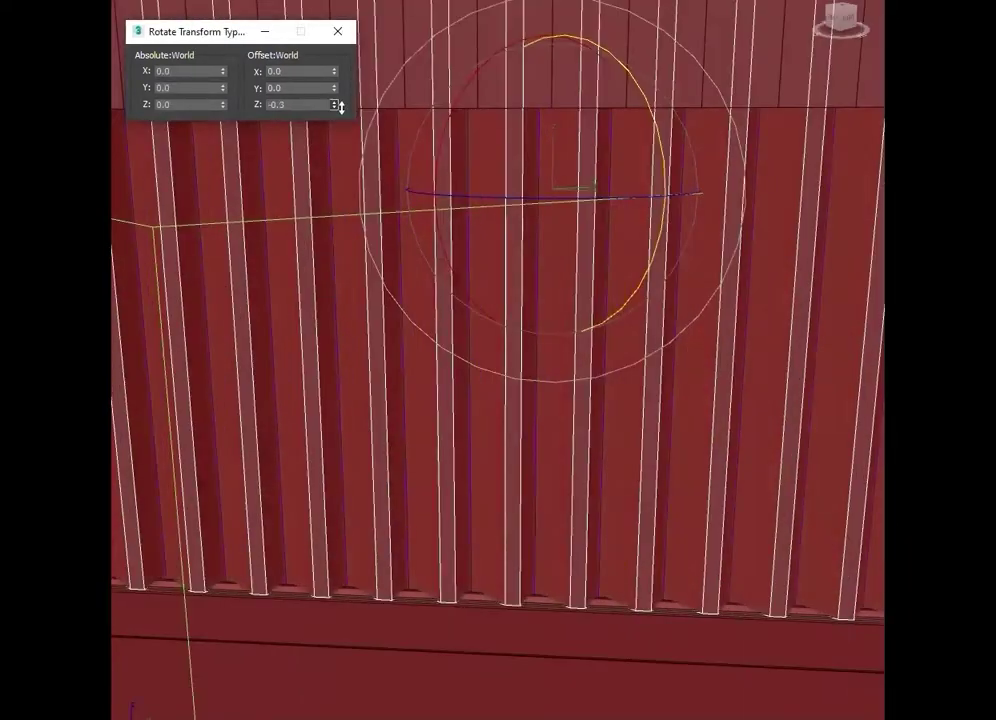
key("w")
scroll(485, 216, "down", 3)
mouse_move(440, 222)
middle_mouse_down("alt")
mouse_move(578, 304)
mouse_move(537, 210)
middle_mouse_up("alt")
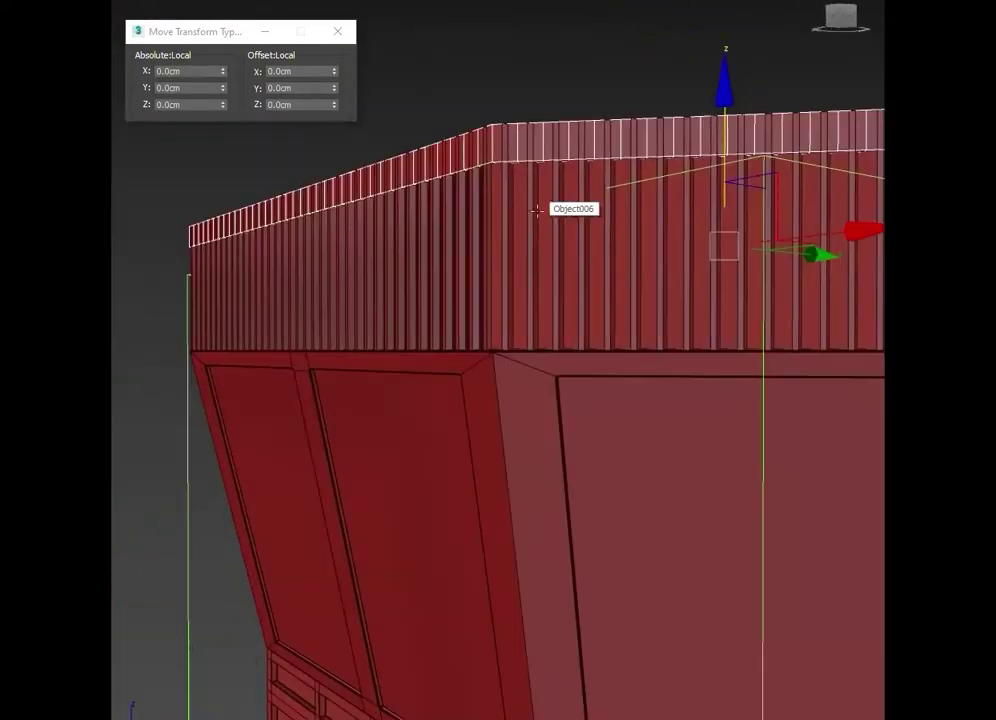
key("r")
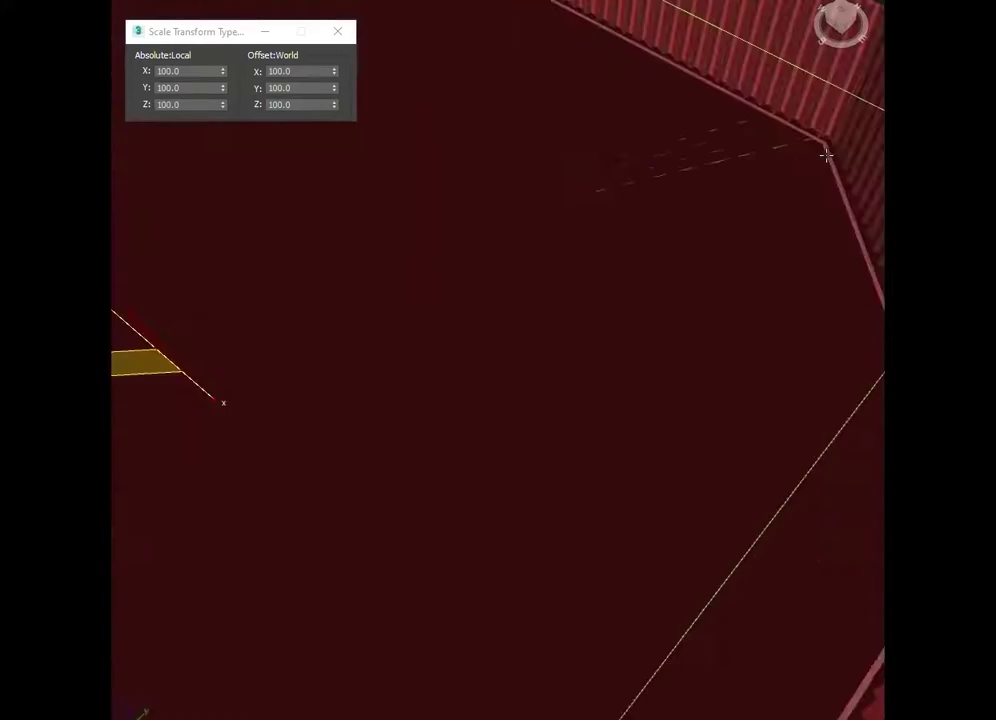
Switch from uniform Scale back to Move and zoom in on the pillar
key("r")
key("w")
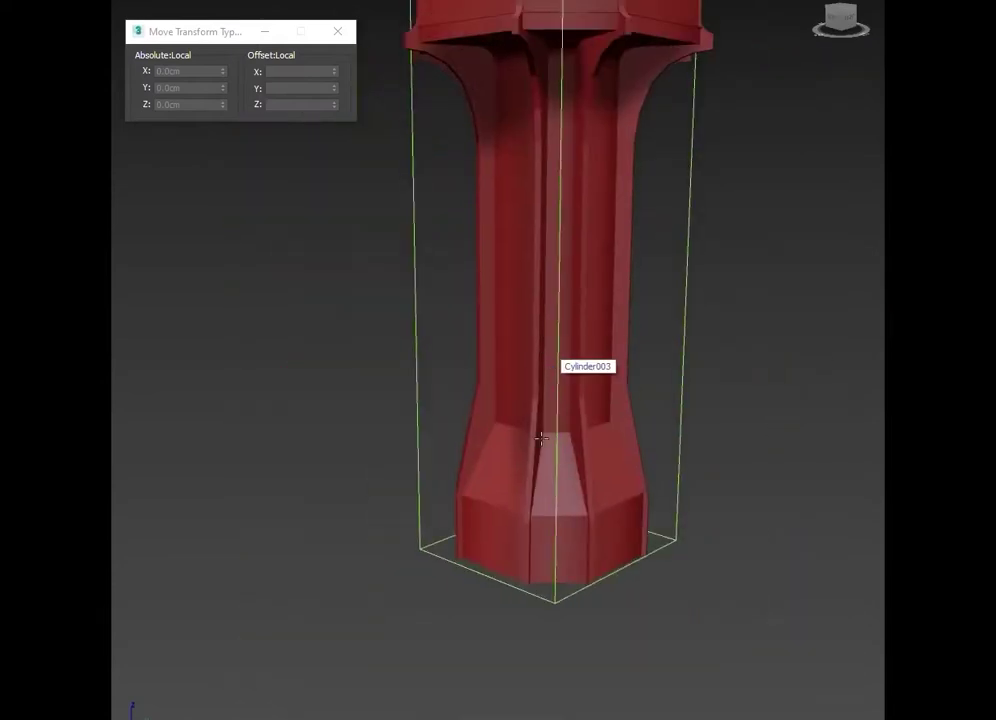
scroll(540, 438, "up", 3)
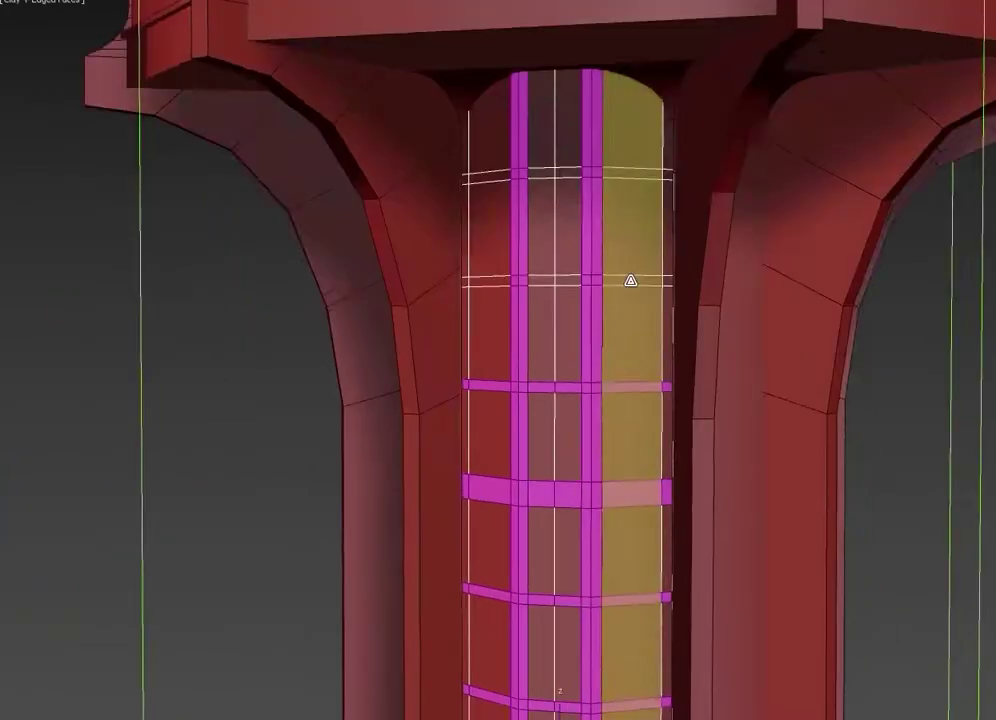
Zoom in on the lower band and open the viewport shading options
scroll(630, 281, "up", 3)
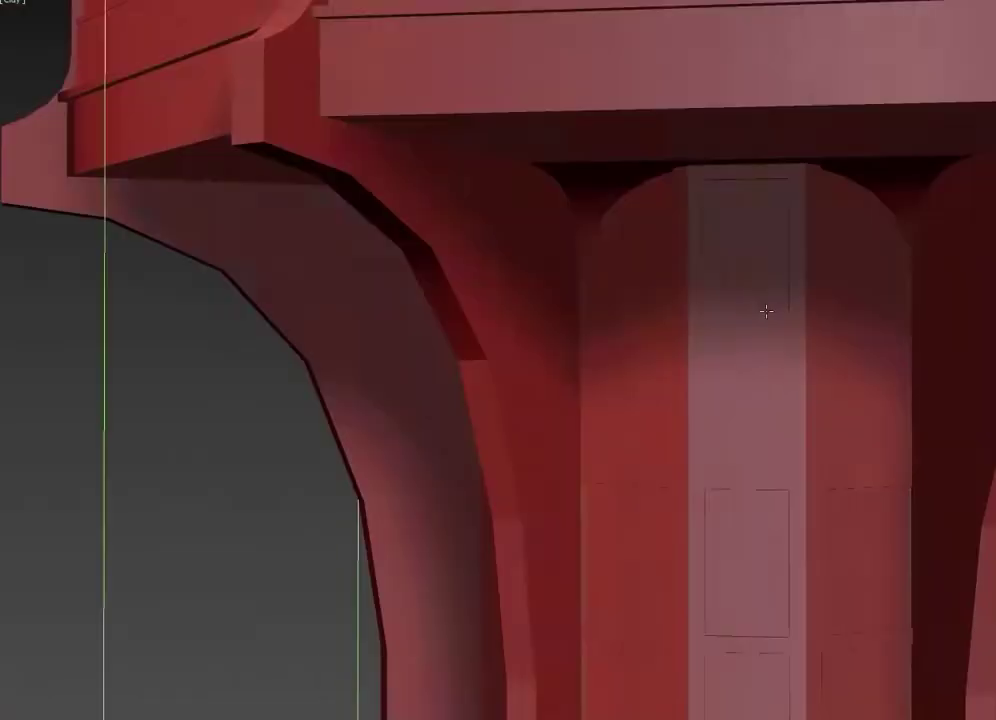
left_click(18, 12)
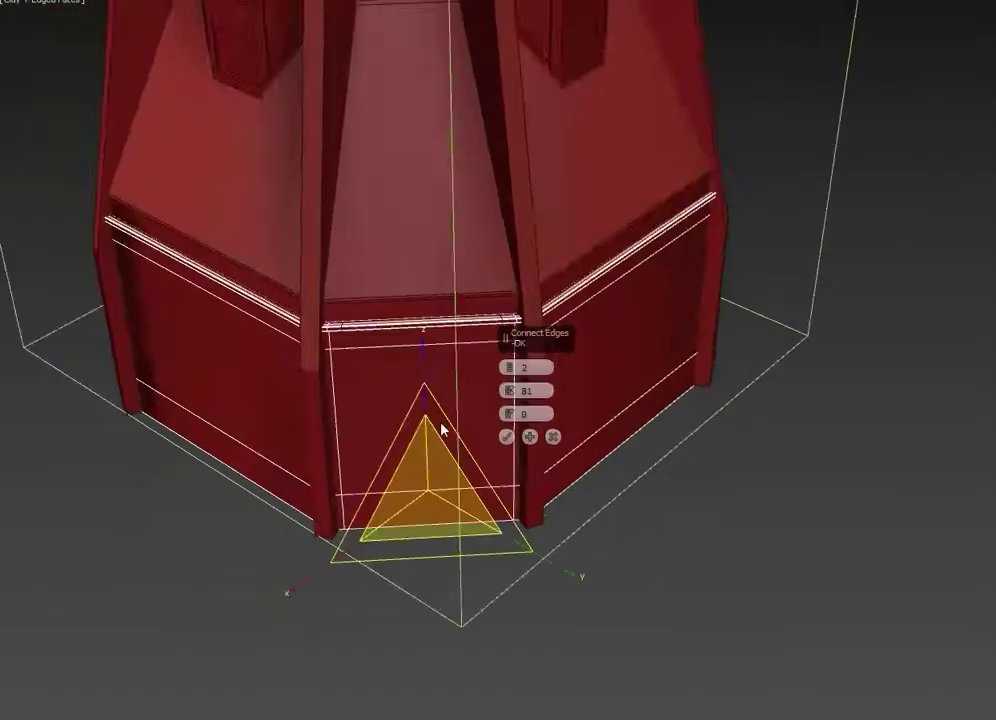
Confirm the new connecting edges and view the band's panels from the front
left_click(508, 437)
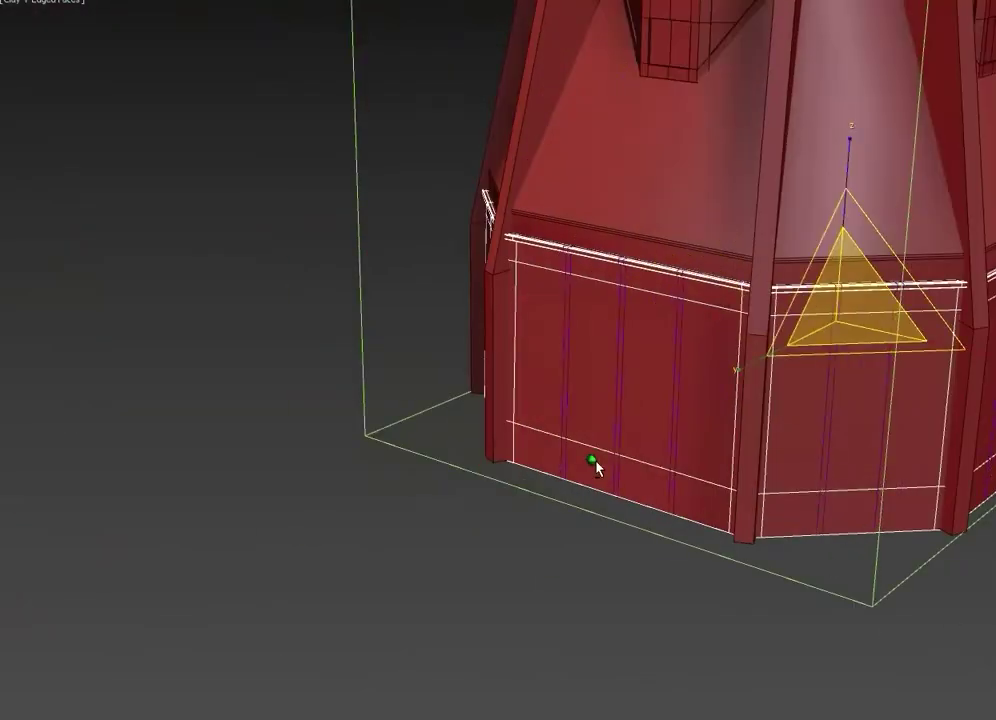
middle_click_drag(593, 467, 525, 487, "alt")
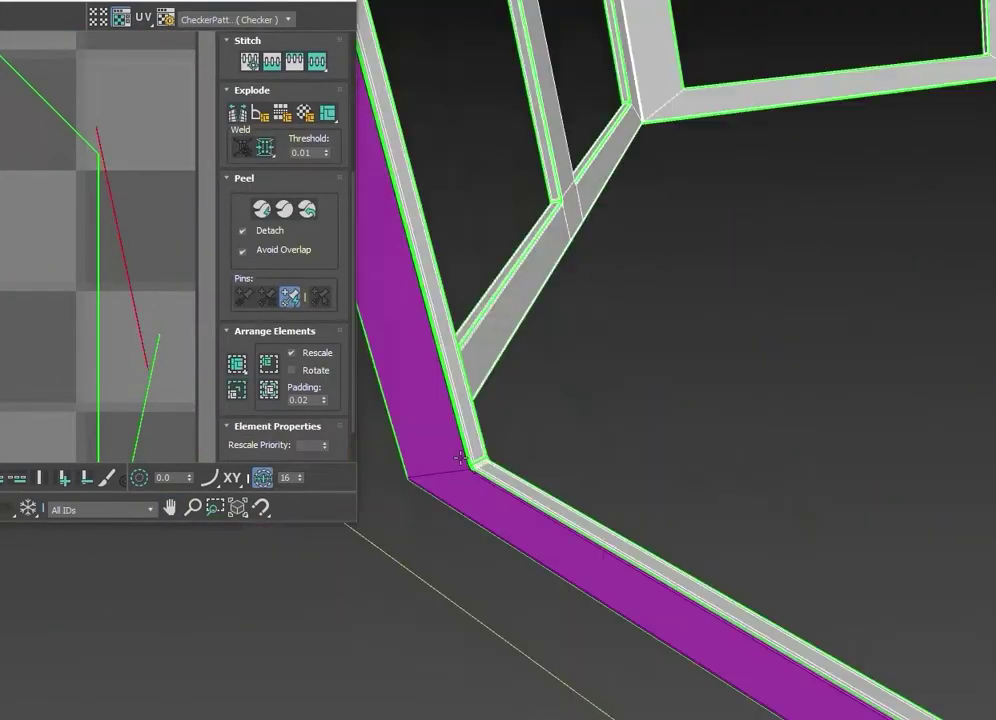
Peel the selected window-frame and ledge faces of the tower into flat UV islands
left_click(262, 212)
scroll(116, 355, "up", 5)
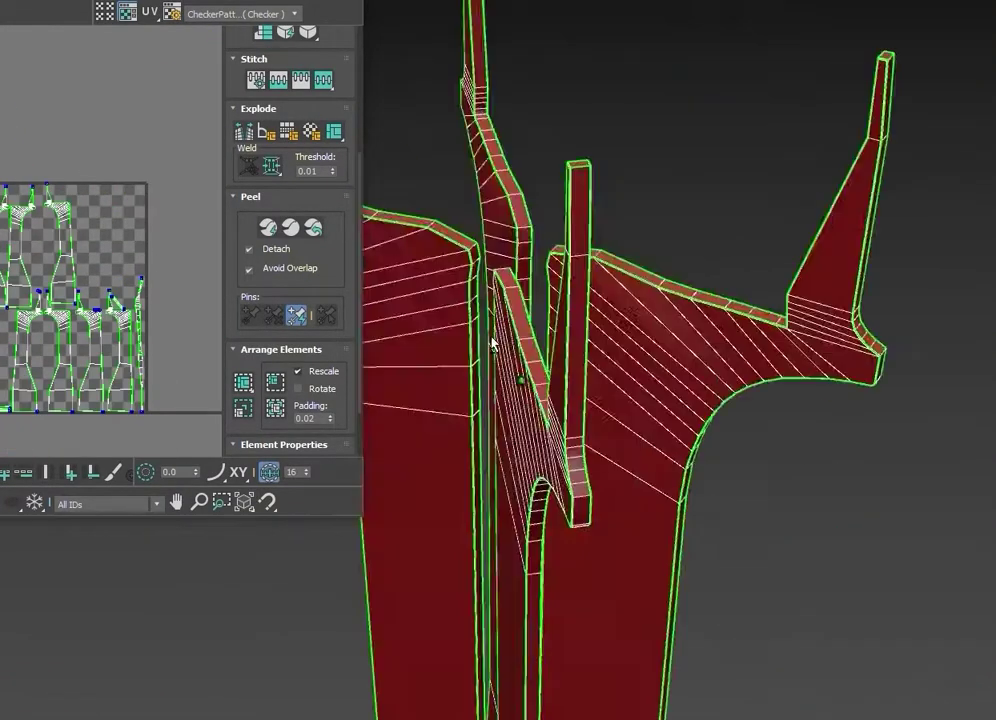
right_click(828, 300)
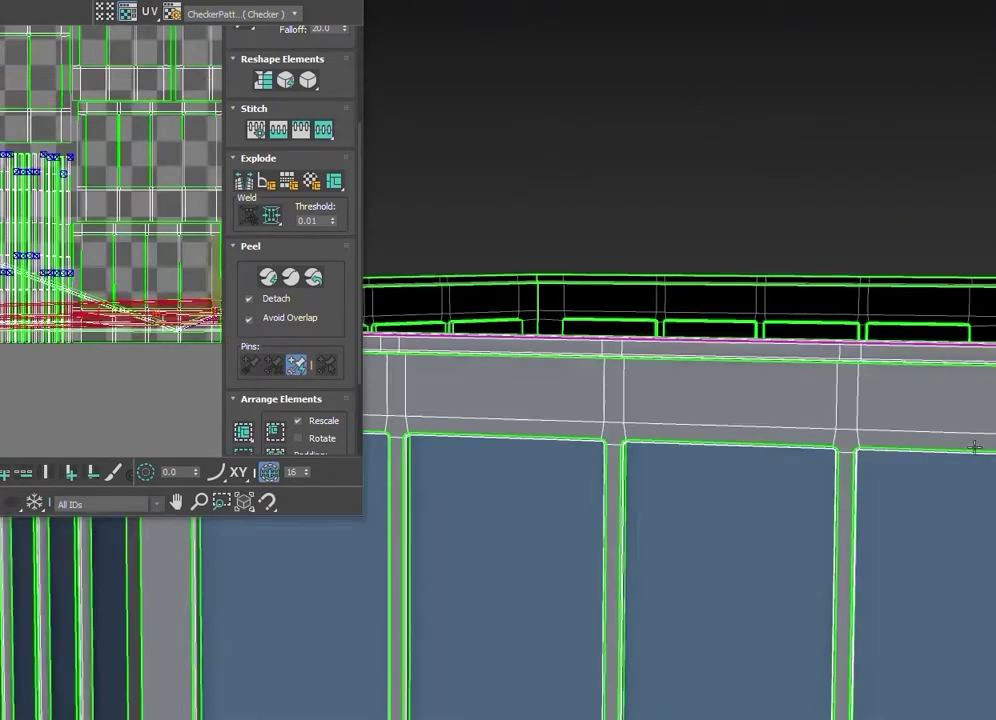
Zoom out in the viewport to bring the tower's railings into view
scroll(761, 405, "down", 10)
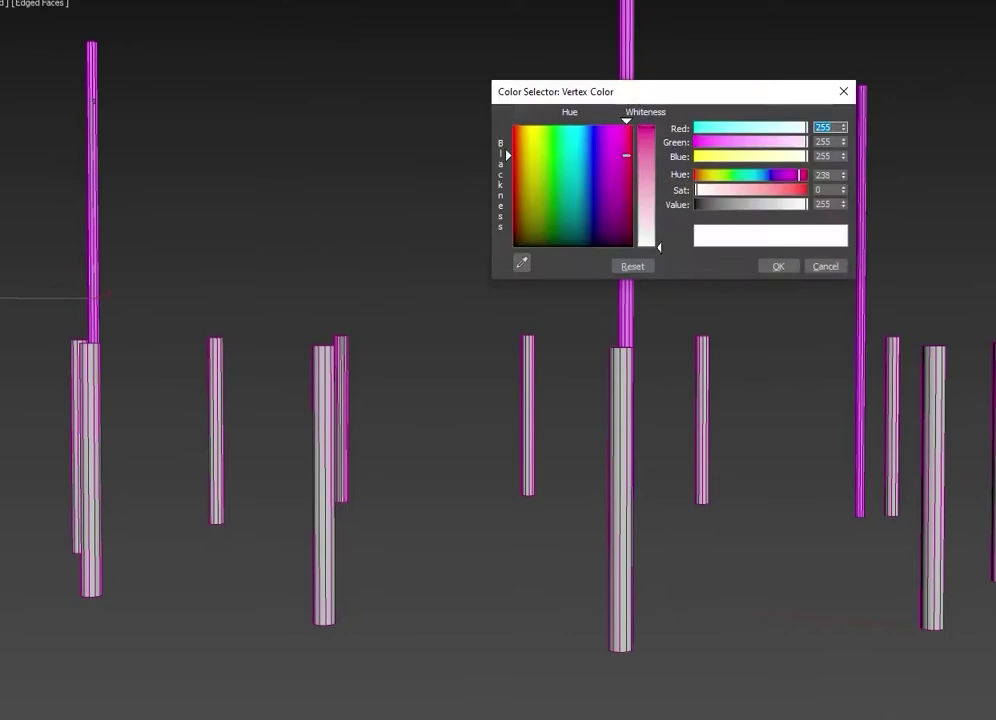
Confirm pure white (255, 255, 255) as the railing posts' vertex colour
left_click(778, 266)
right_click(742, 330)
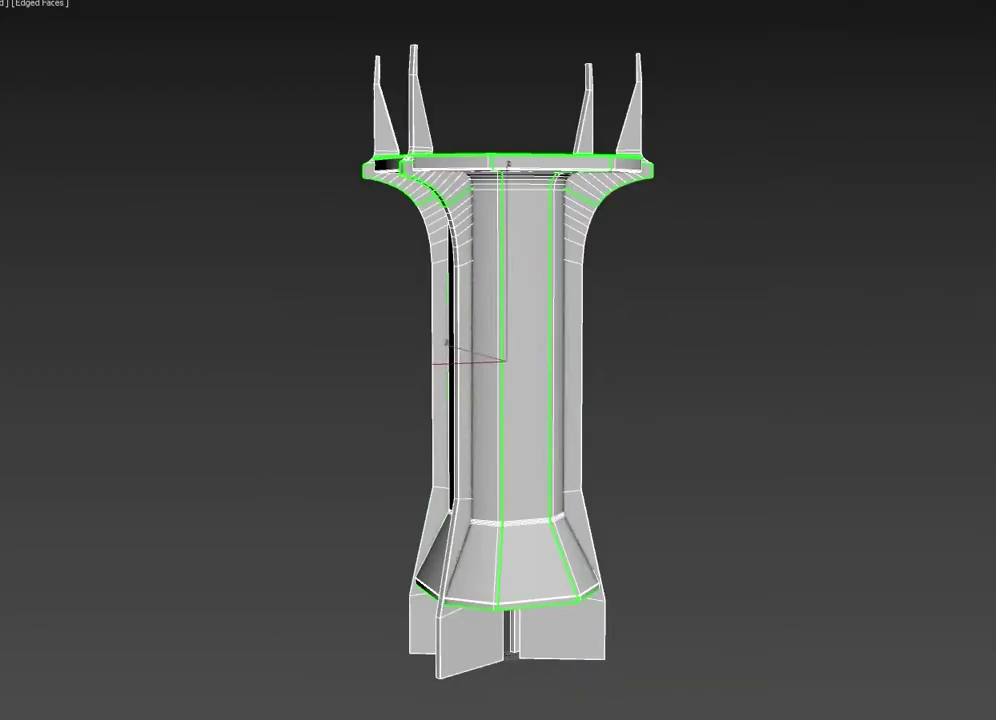
Bring up the pillar object's quad menu to convert it to Editable Poly
right_click(587, 257)
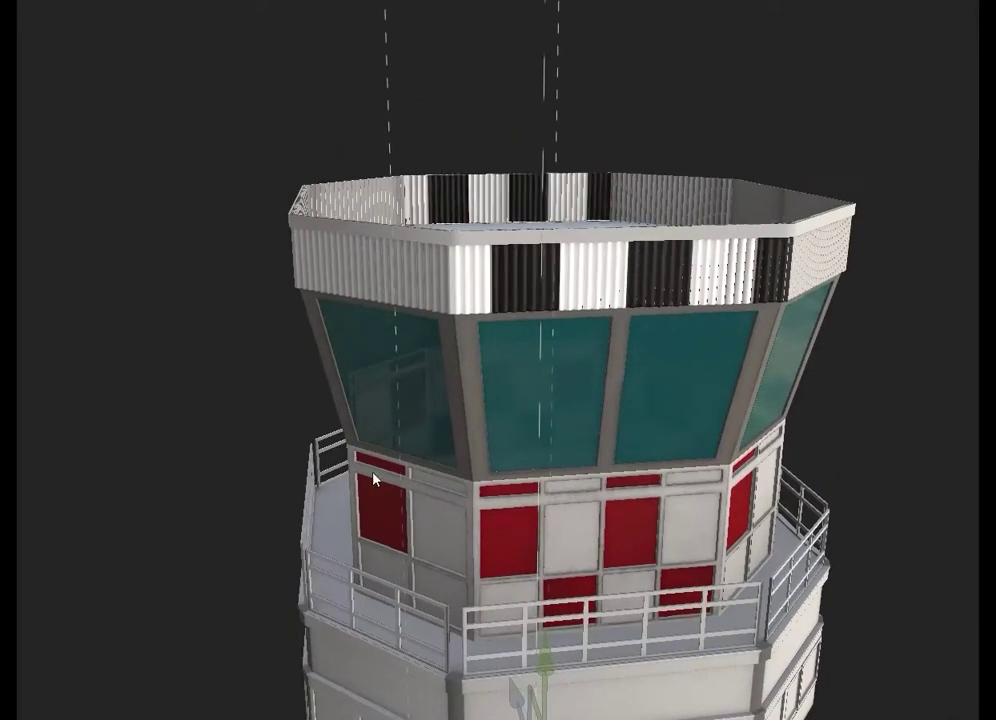
middle_click_drag(604, 302, 604, 262, "alt")
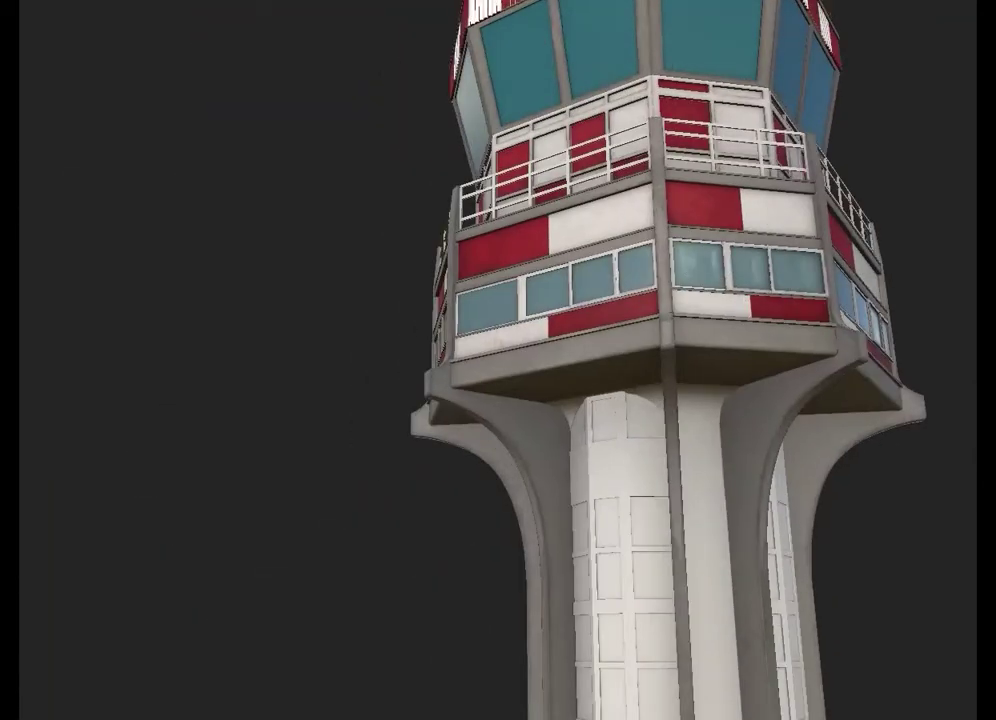
Save the textured control tower scene with Ctrl+S
key("ctrl+s")
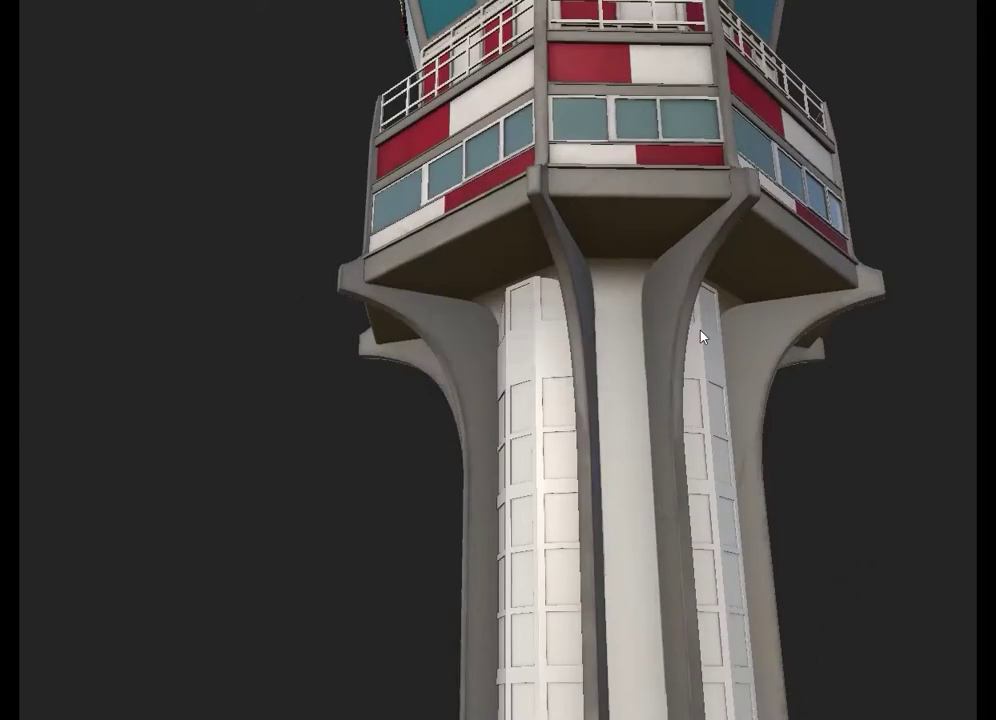